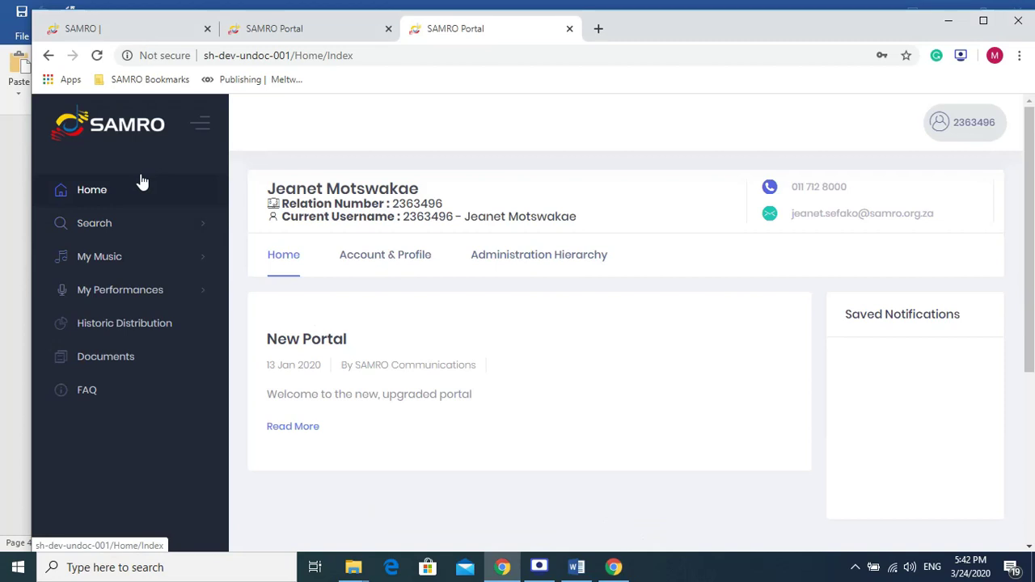
- Start a new notification under My Music and choose No assignment music in its title details
click(139, 256)
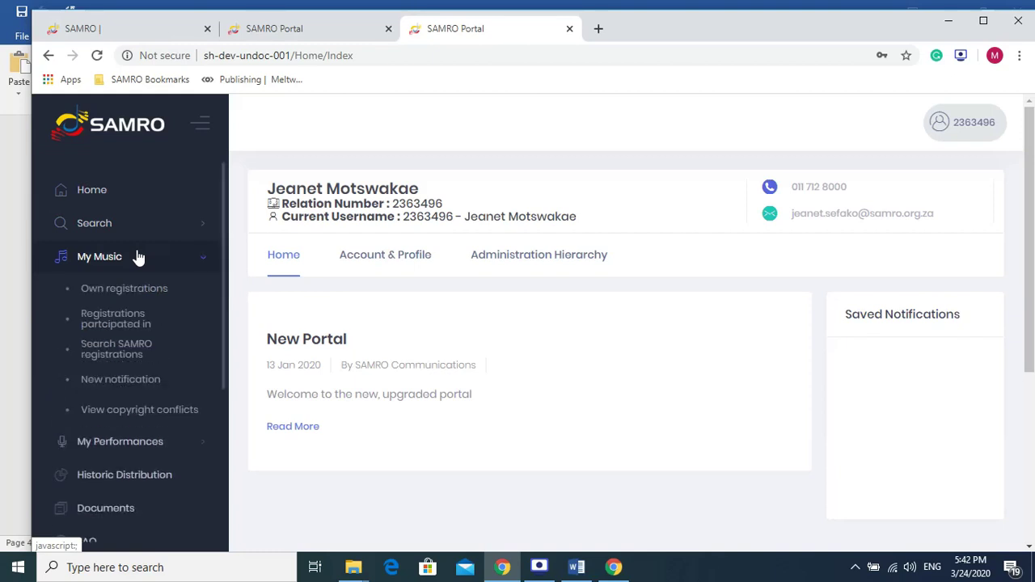
click(136, 381)
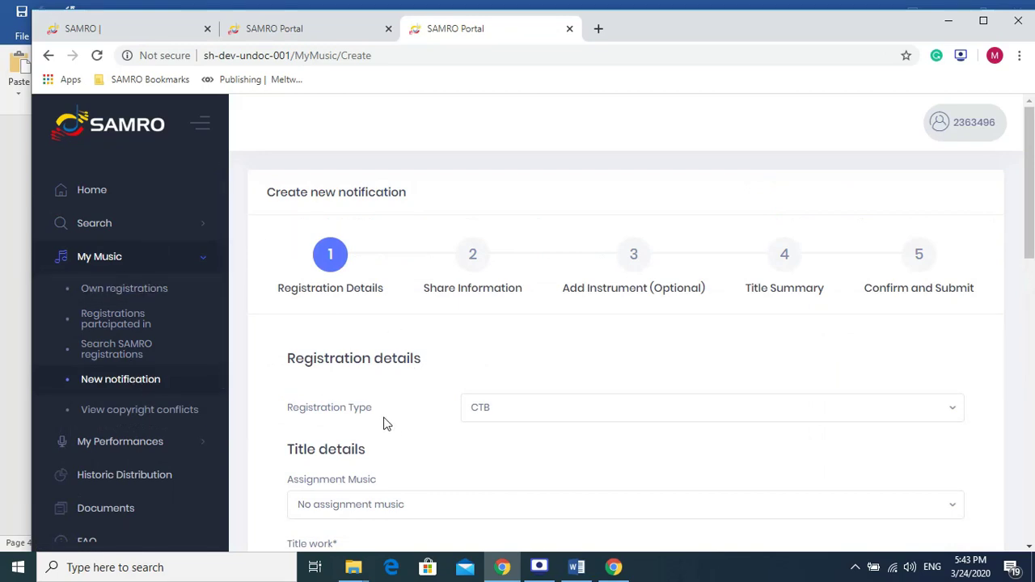
scroll(387, 414, down, 1)
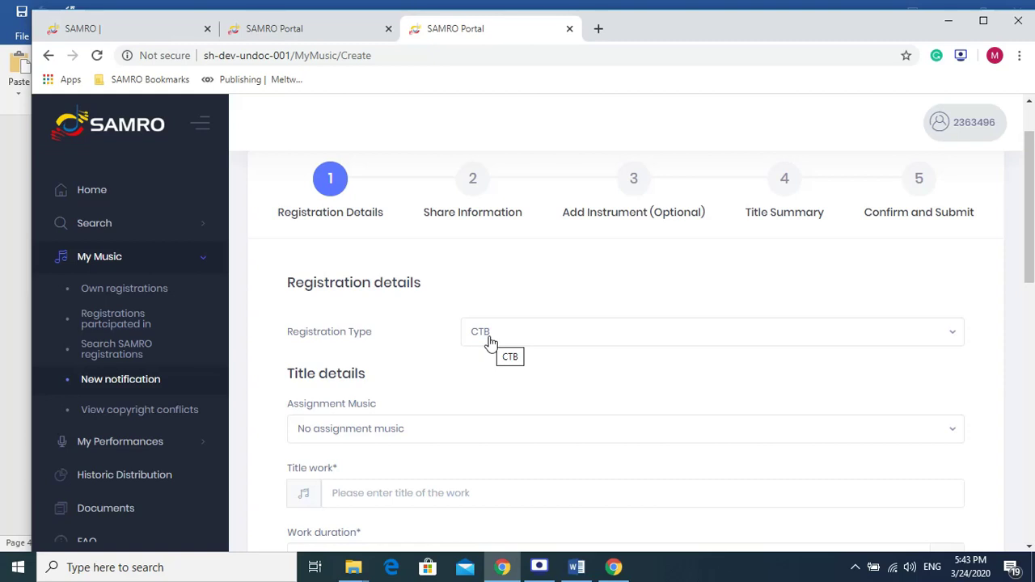
scroll(489, 343, down, 1)
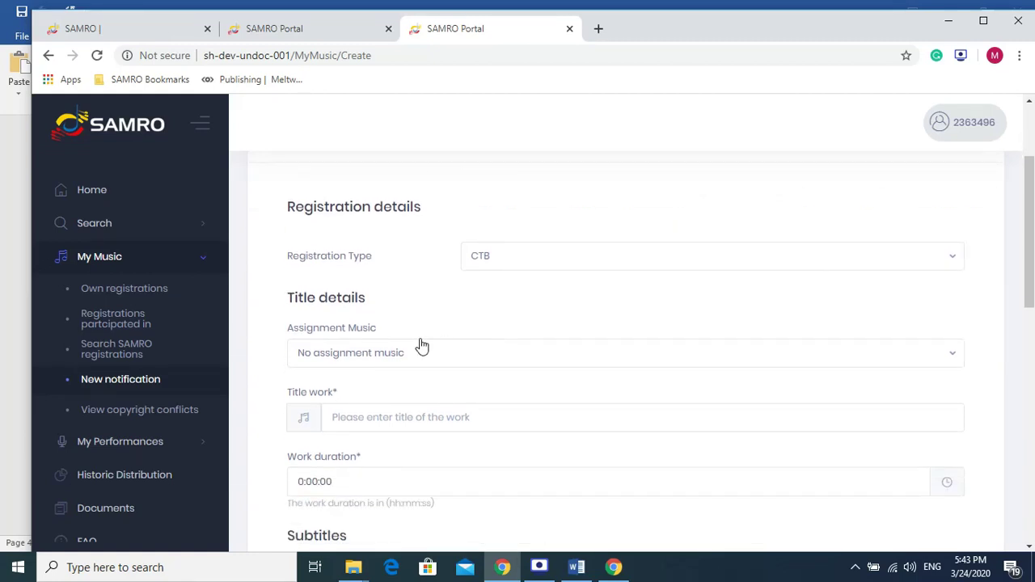
scroll(370, 346, down, 1)
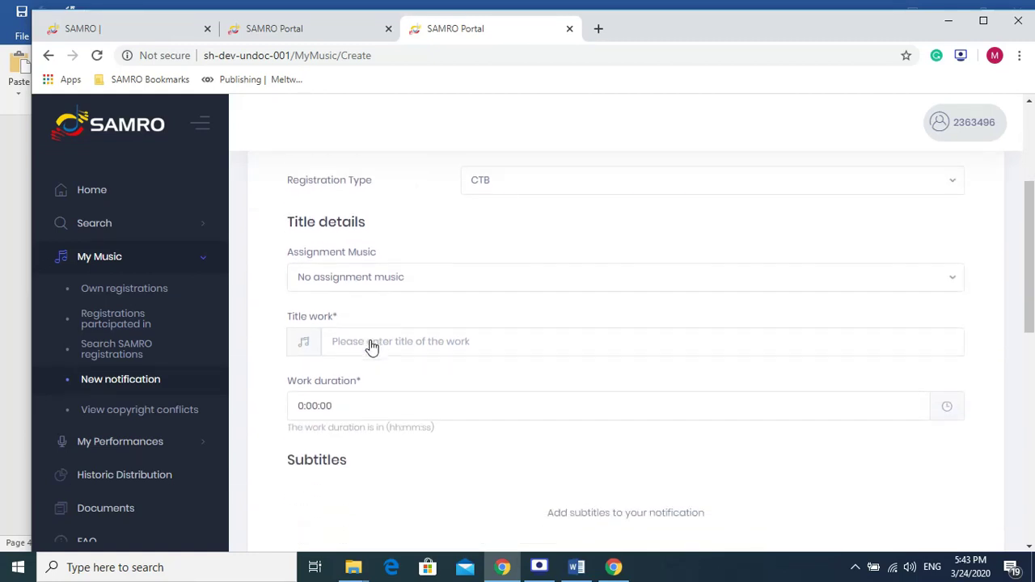
click(351, 280)
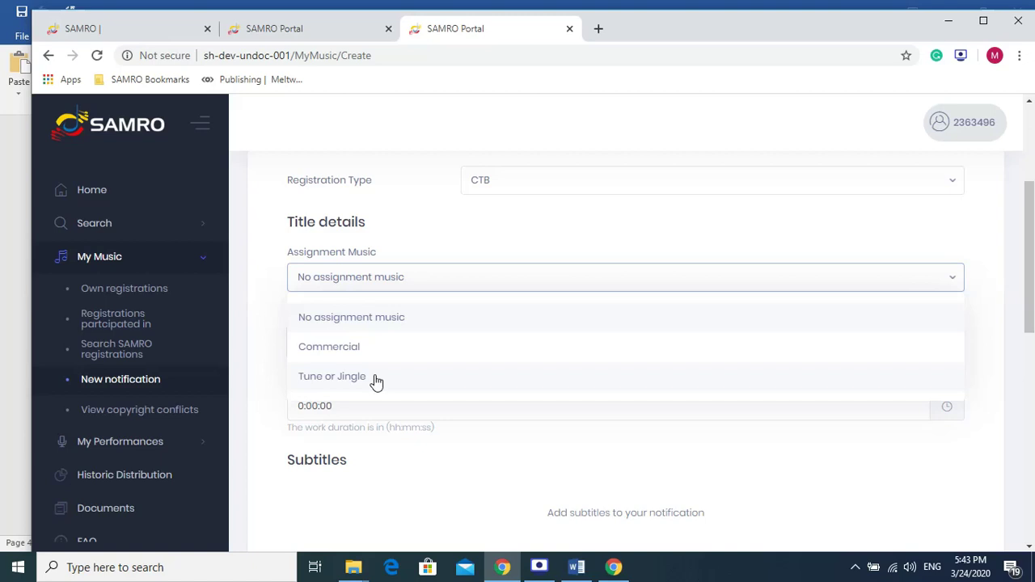
click(392, 322)
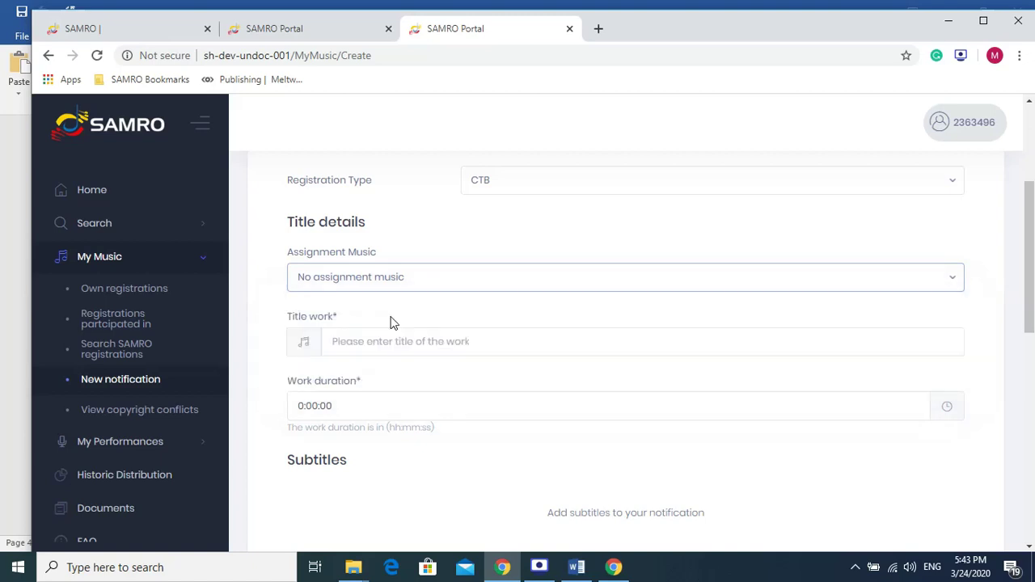
- Try the Commercial option for assignment music and go through its commercial title, brand, work title and duration fields
click(361, 284)
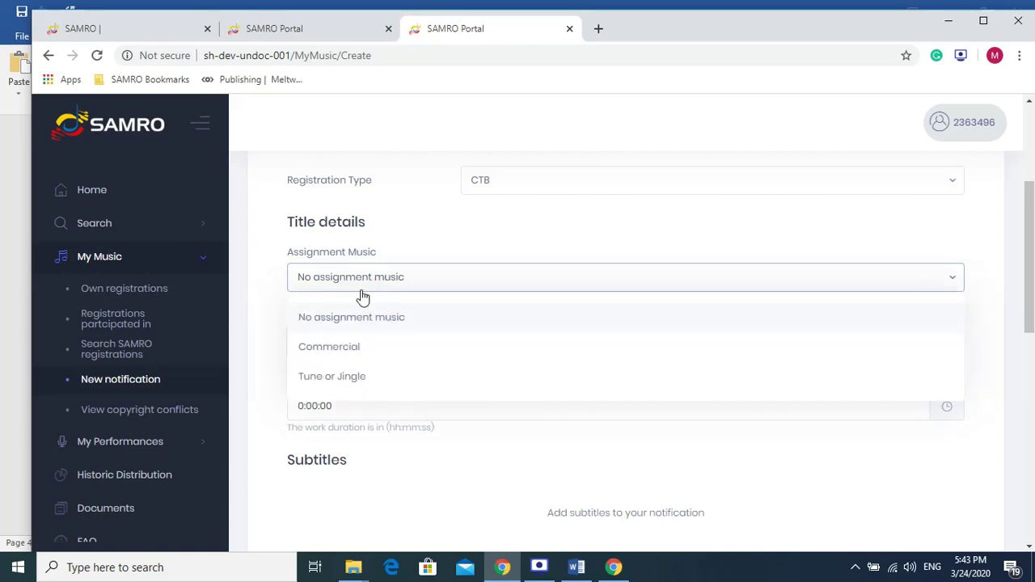
click(360, 353)
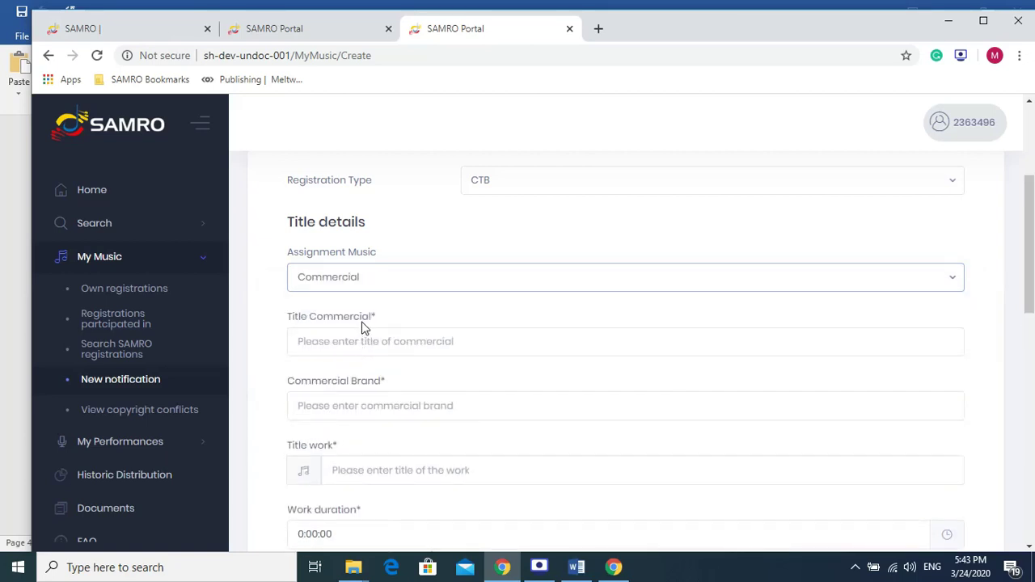
click(356, 341)
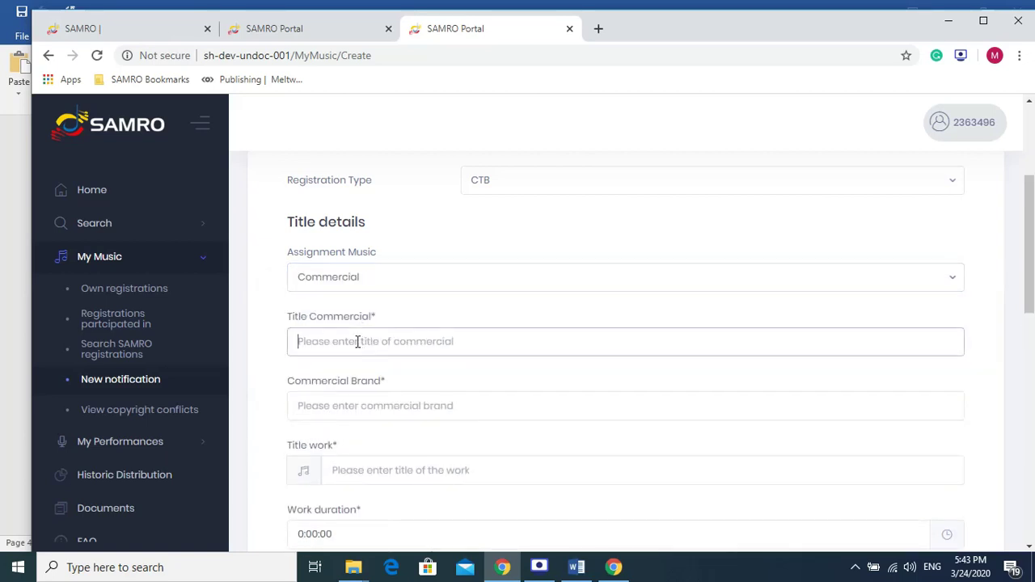
click(369, 400)
scroll(370, 400, down, 1)
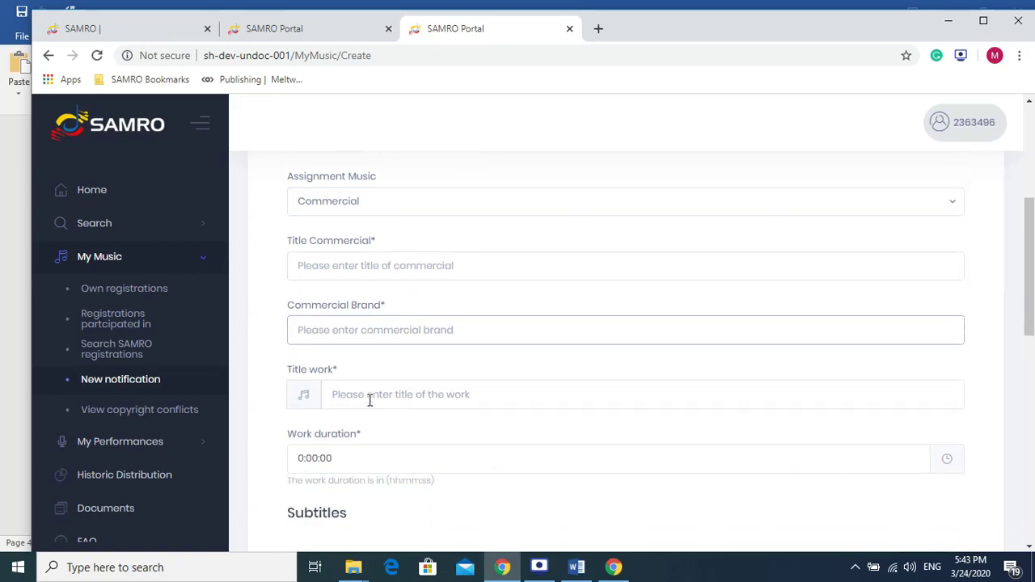
click(368, 400)
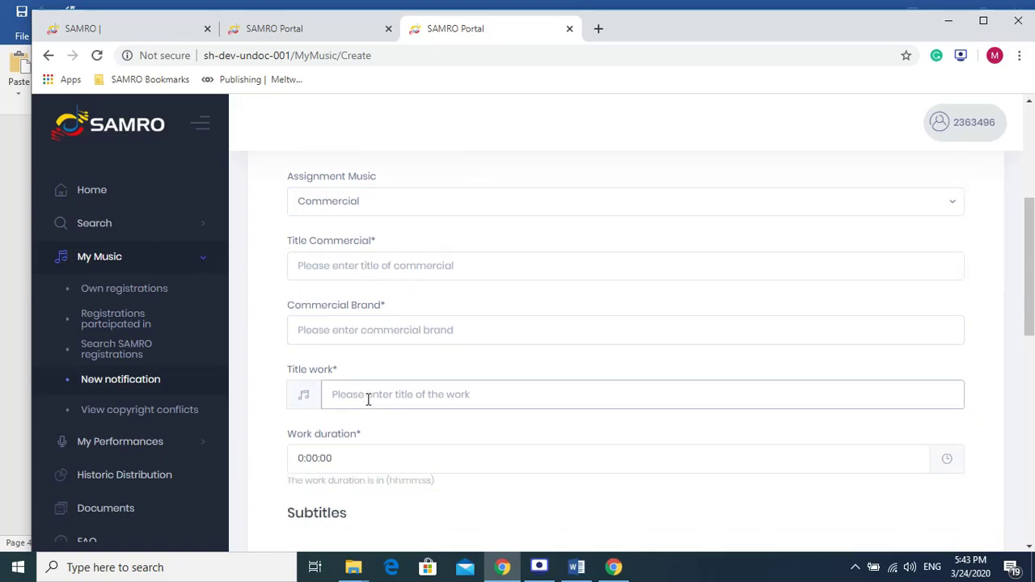
click(343, 458)
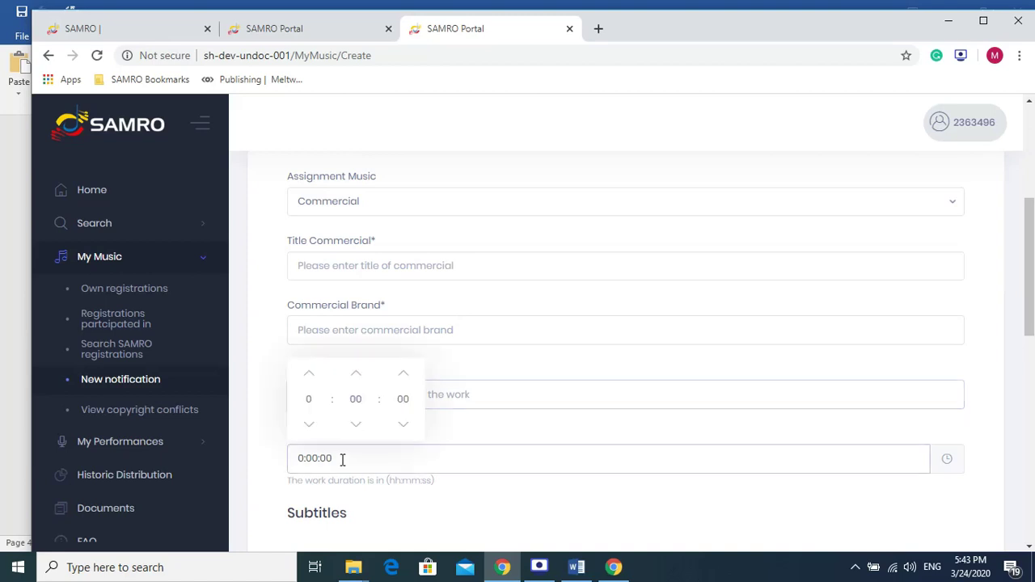
click(340, 457)
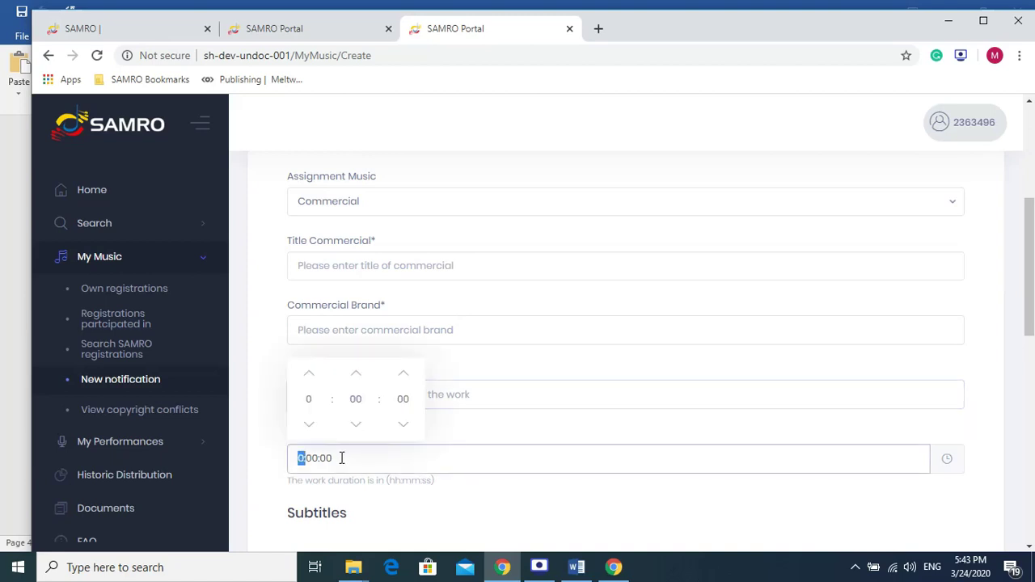
click(347, 504)
scroll(361, 507, down, 1)
scroll(360, 505, down, 1)
scroll(358, 504, up, 4)
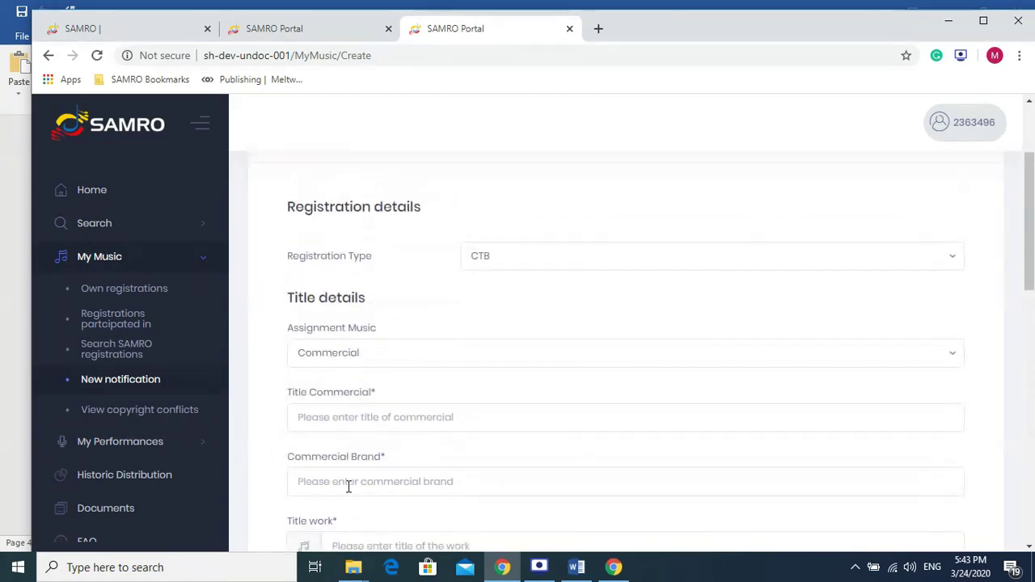
- Set the assignment music to No assignment music and enter "Love is in the air" as the work title
click(344, 360)
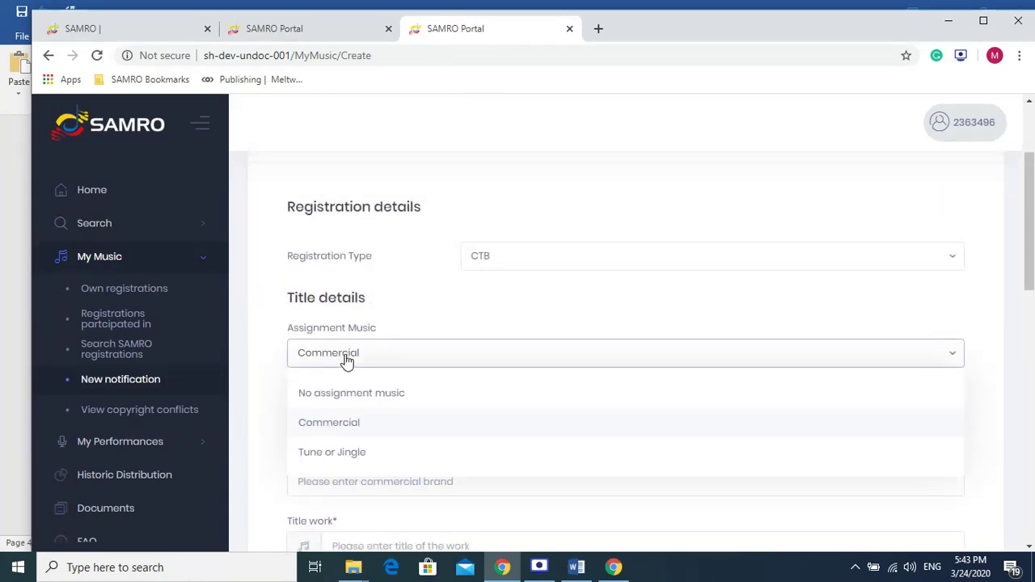
click(354, 394)
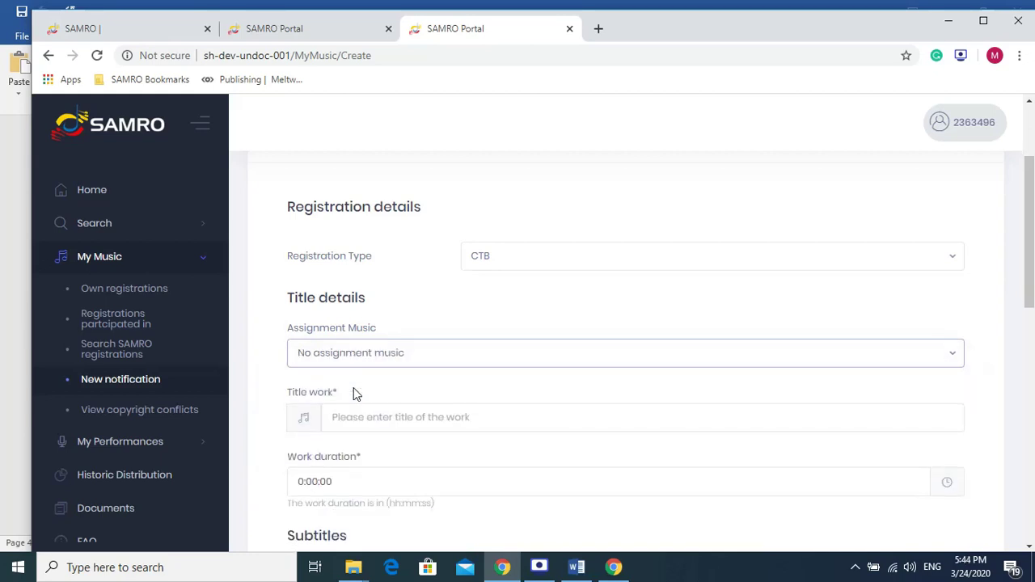
scroll(354, 392, down, 1)
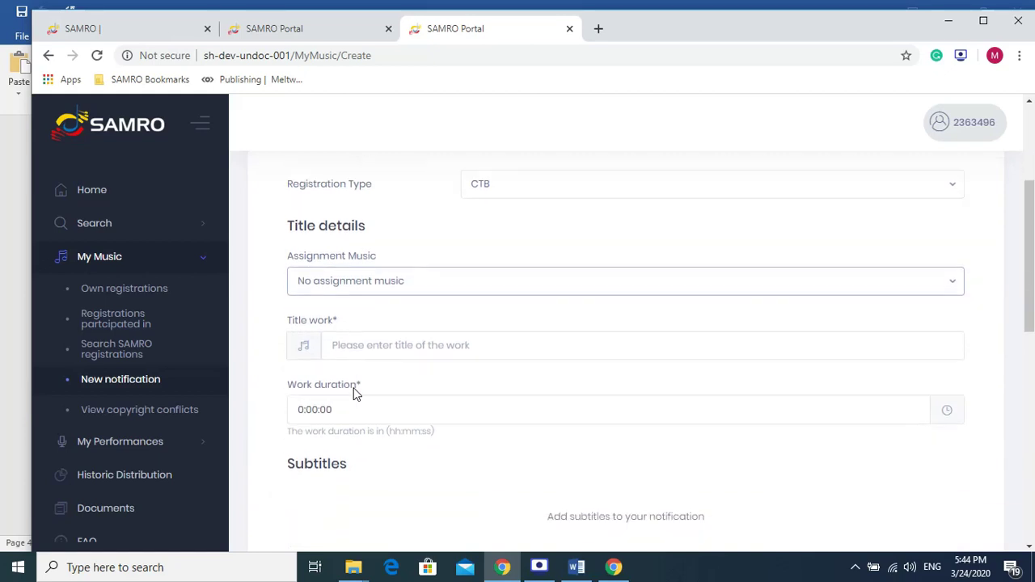
click(372, 344)
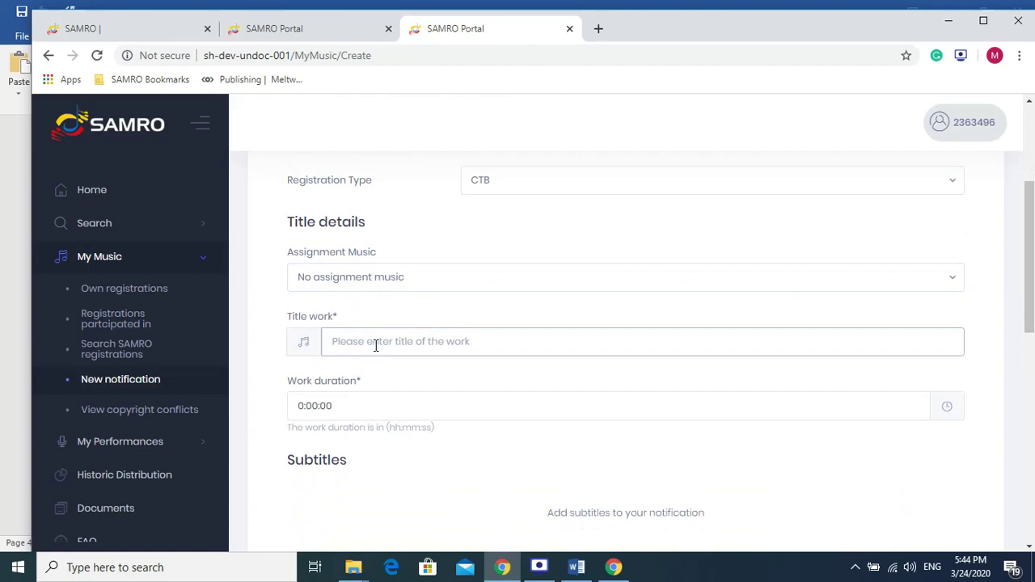
text(Love )
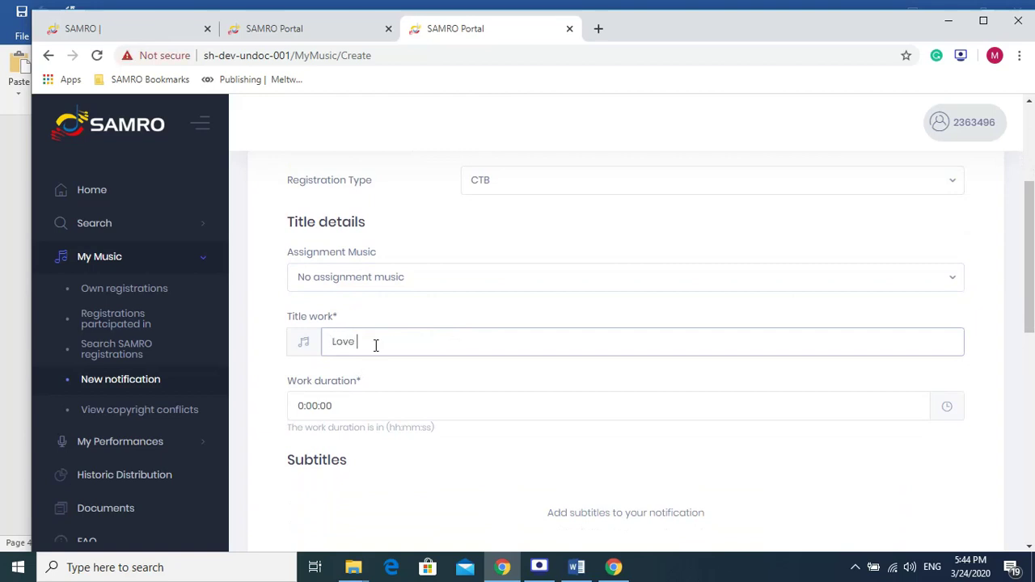
text(is in the ait)
key(BackSpace)
text(r)
- Set the work duration to 0:03:05
scroll(388, 377, down, 2)
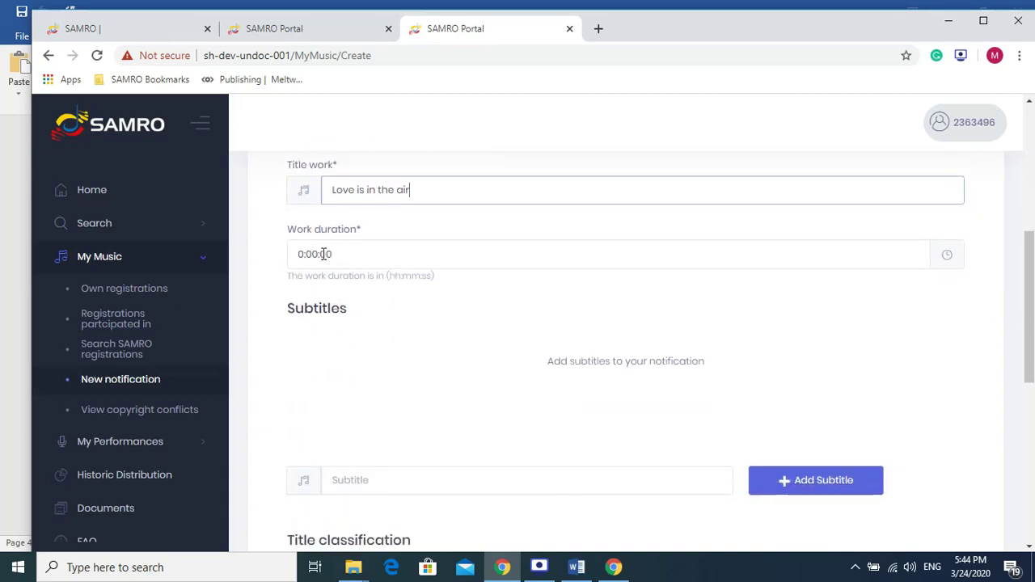
click(317, 254)
click(356, 287)
click(357, 287)
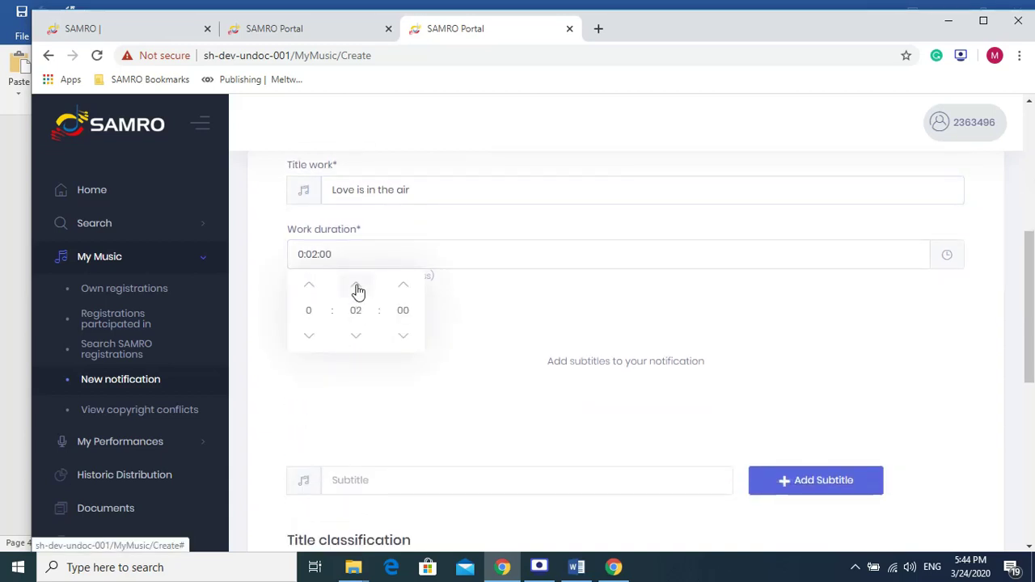
click(357, 287)
click(403, 288)
click(402, 287)
click(403, 287)
click(402, 287)
click(402, 287)
click(483, 306)
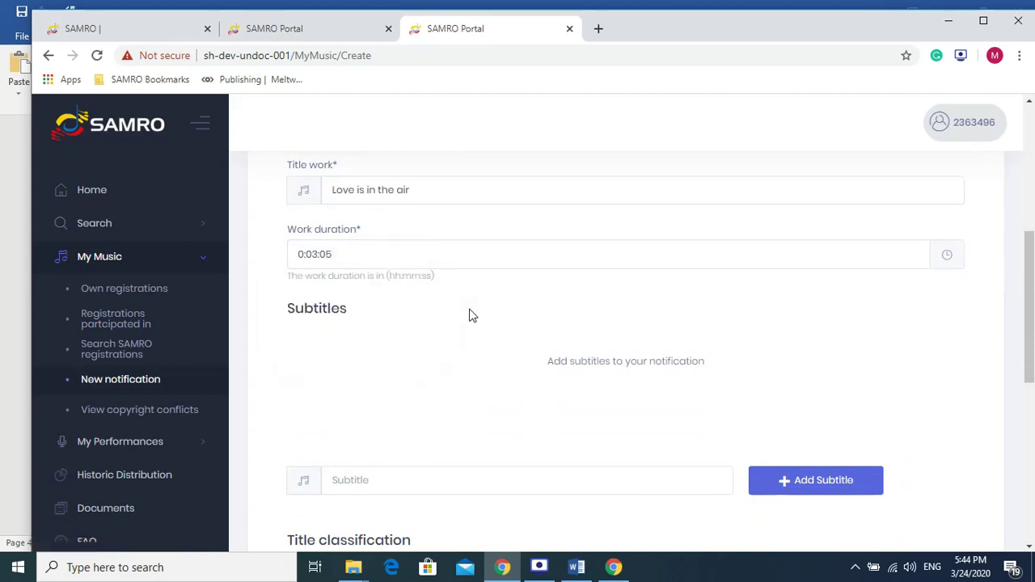
- Add the subtitle "Romance" to the notification
scroll(472, 317, down, 1)
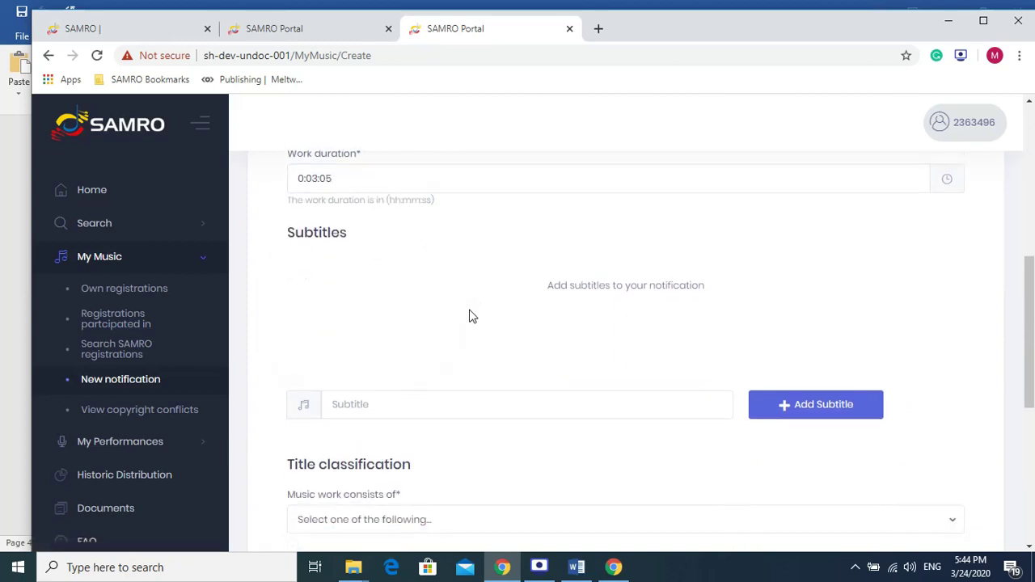
click(801, 406)
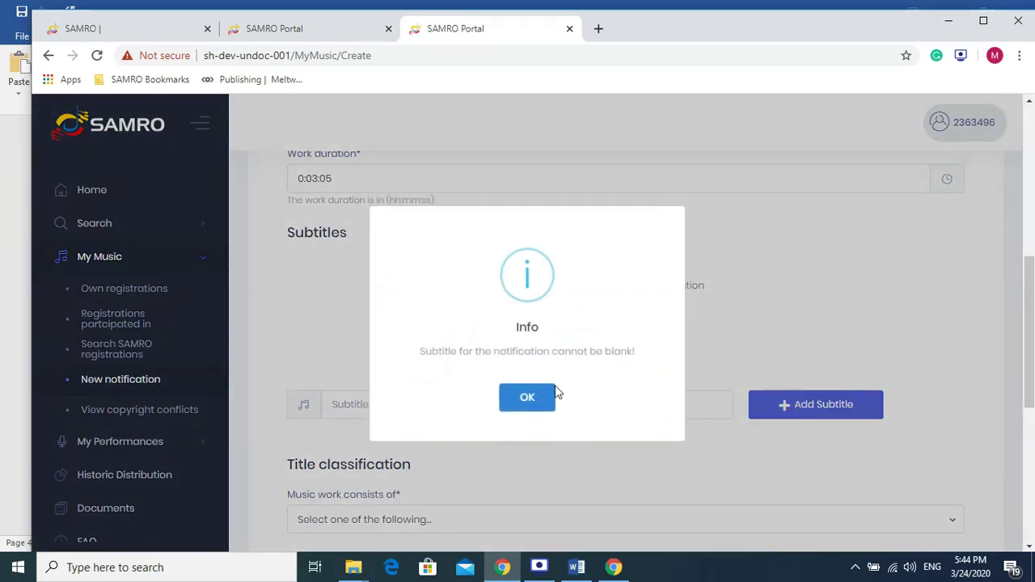
click(526, 397)
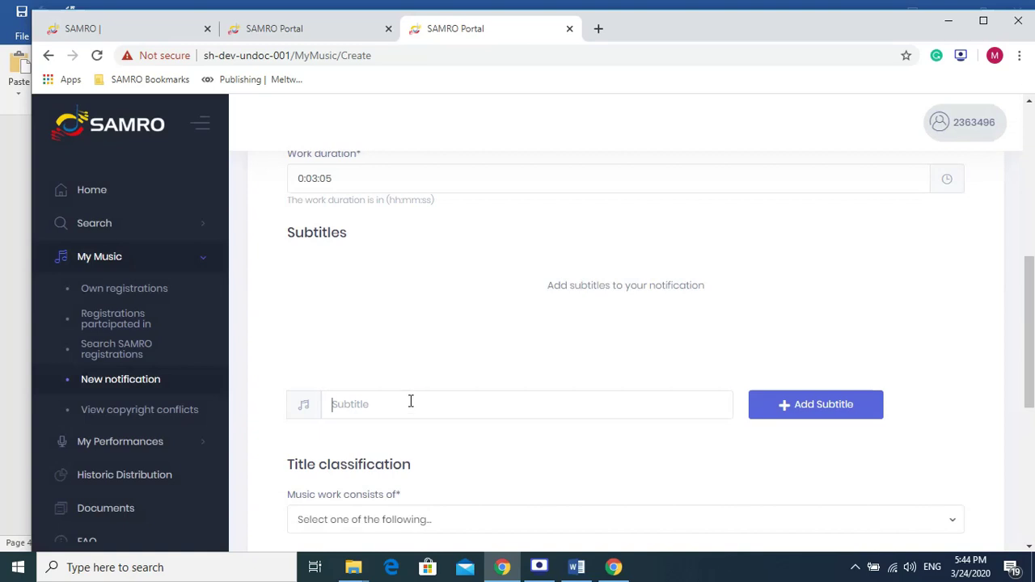
click(410, 402)
text(R)
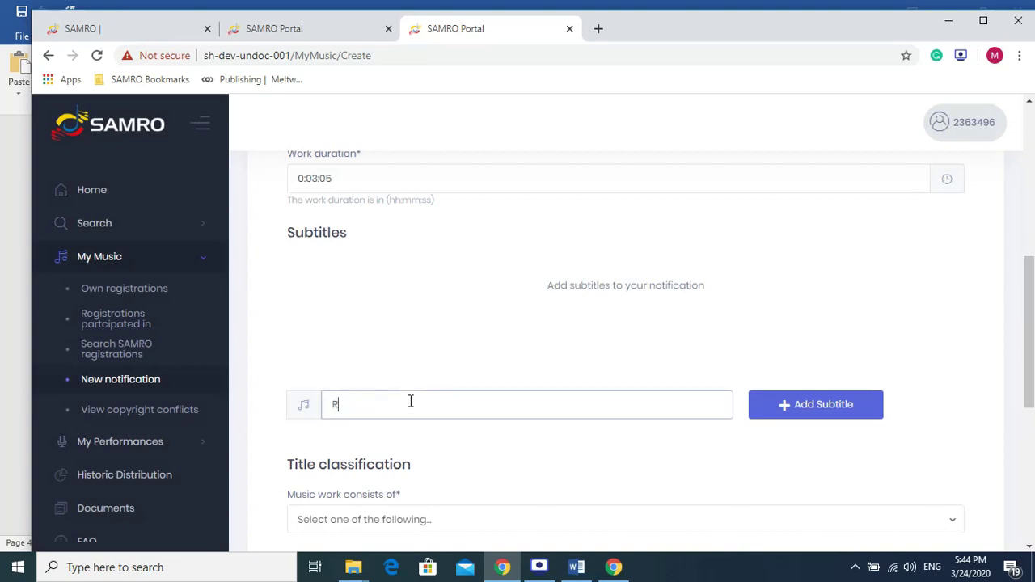
text(omance)
click(831, 411)
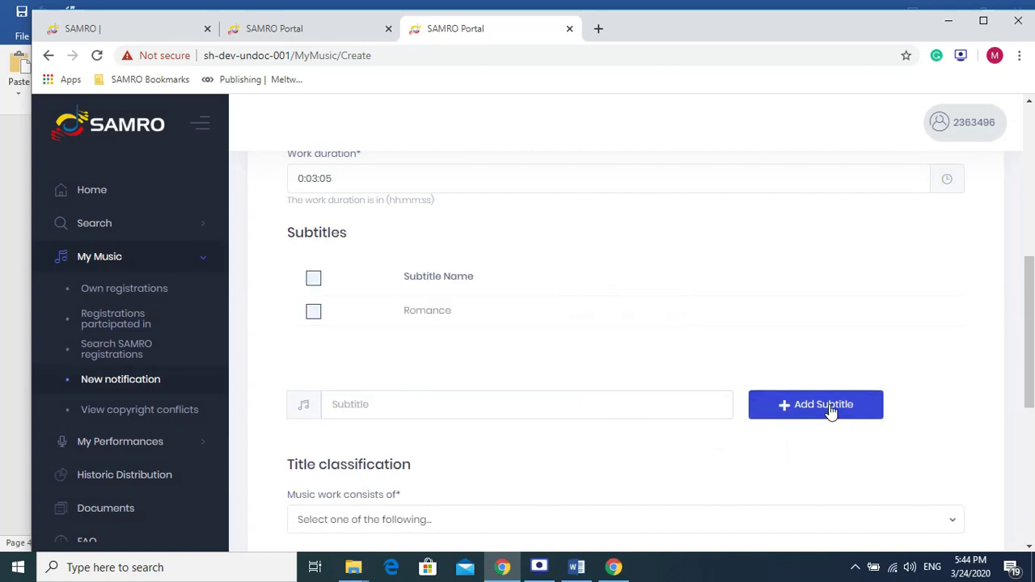
- Classify the work as consisting of Music and text, with Popular as its genre
scroll(504, 359, down, 2)
scroll(504, 359, down, 1)
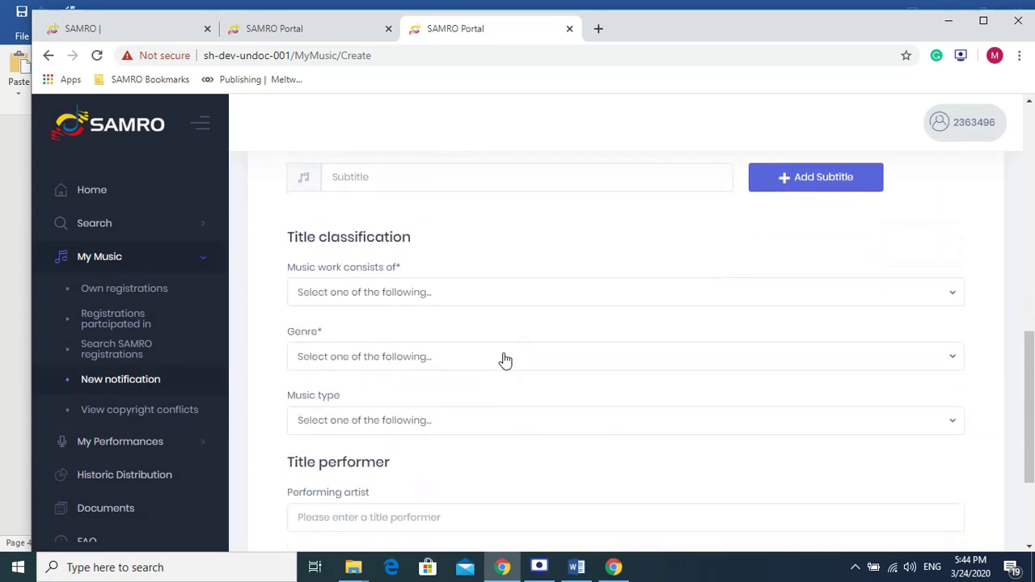
click(364, 292)
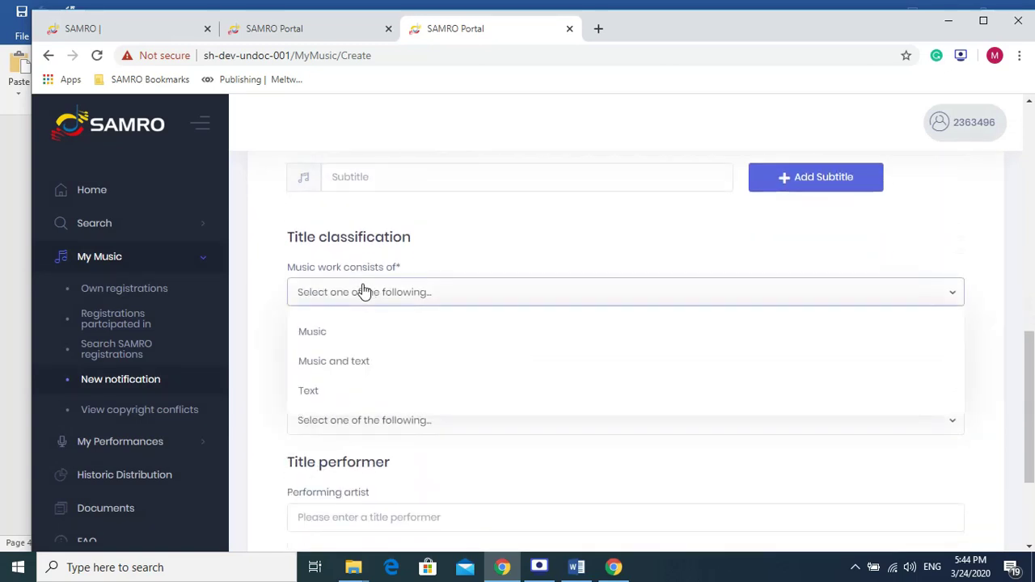
click(323, 364)
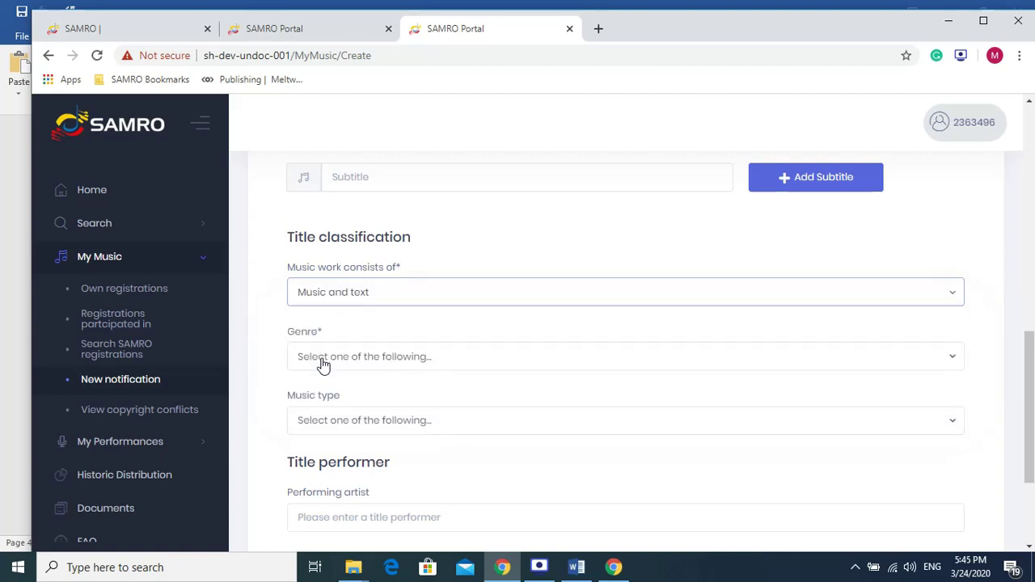
click(324, 364)
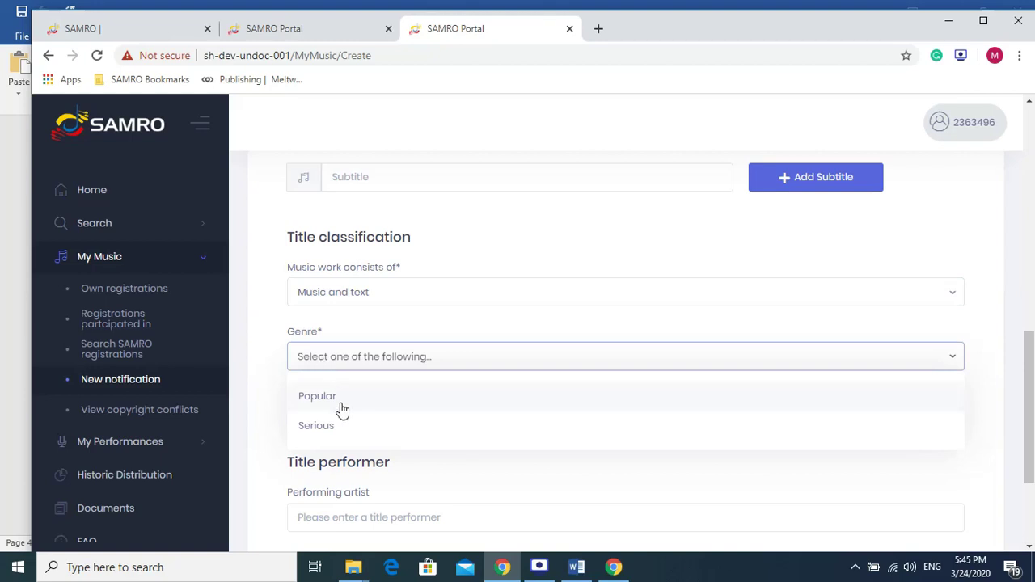
scroll(339, 399, down, 1)
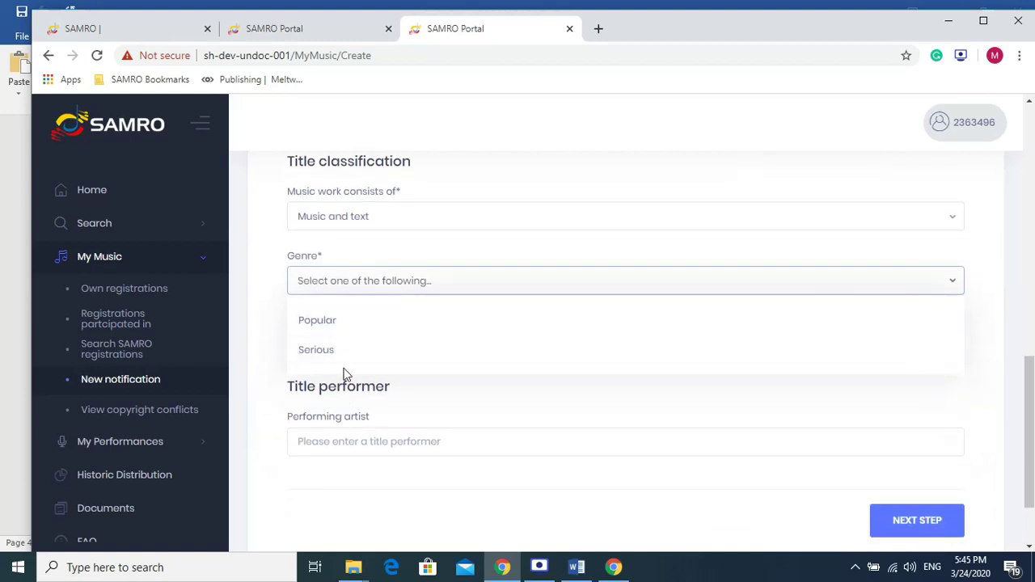
click(347, 321)
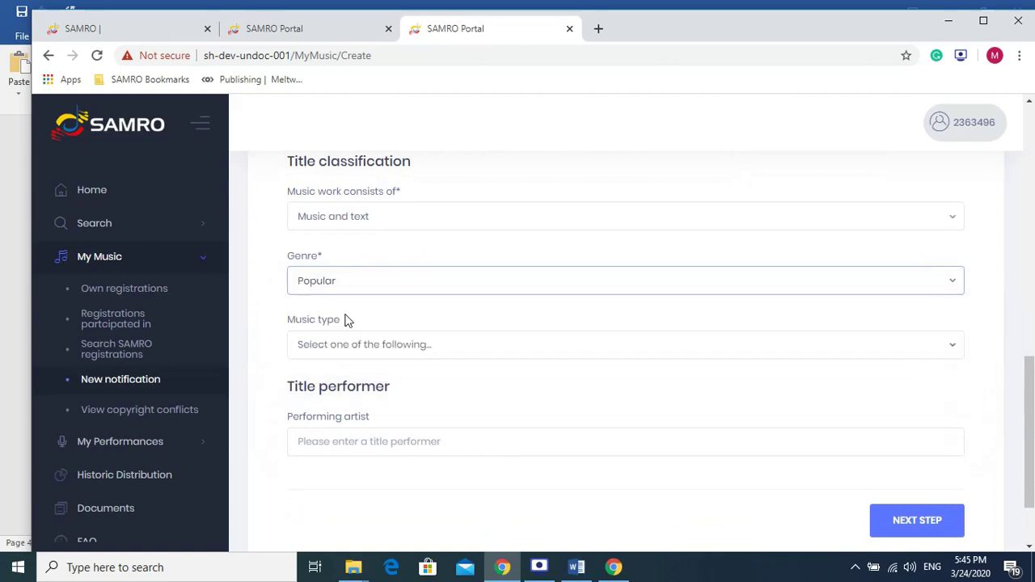
- Set the work's music type to Dance
click(350, 348)
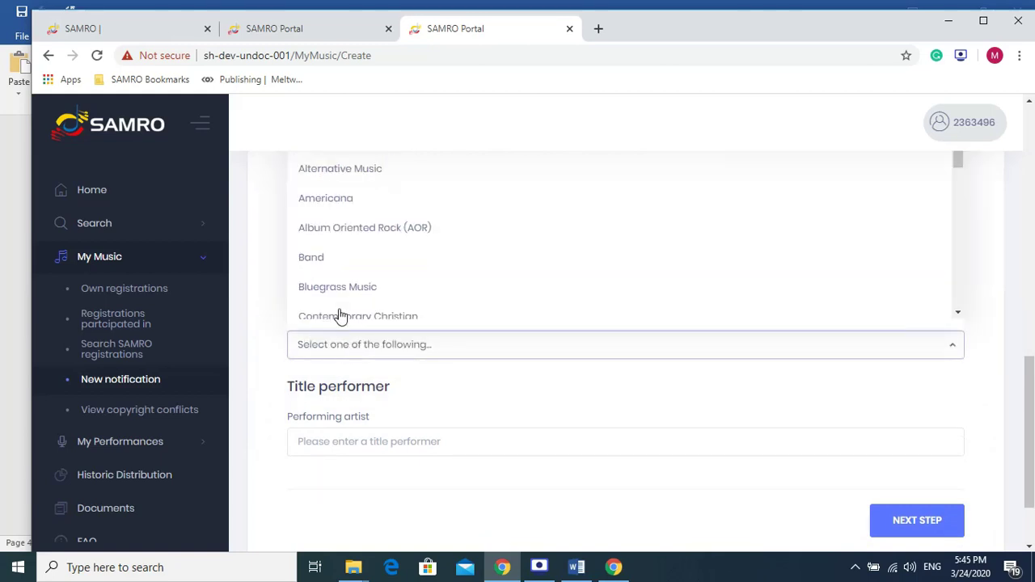
scroll(340, 272, down, 3)
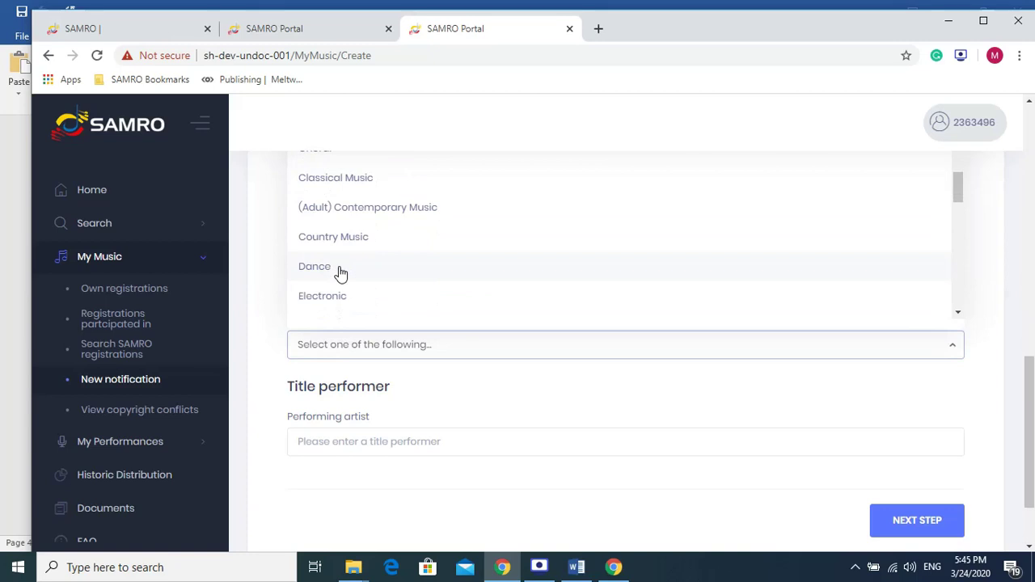
click(340, 273)
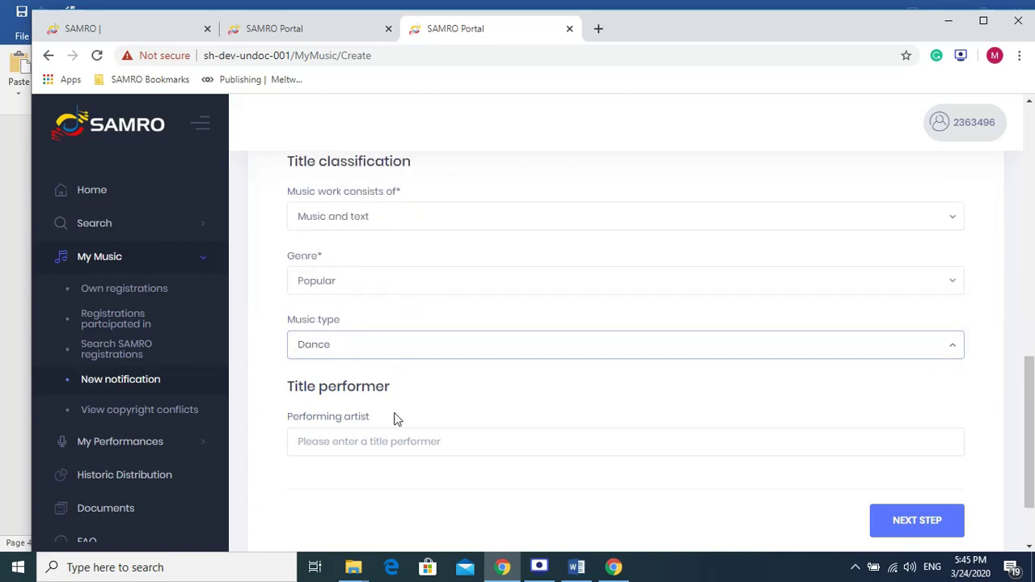
- Enter "SAMRO Singer" as the performing artist and continue to the share information
click(385, 442)
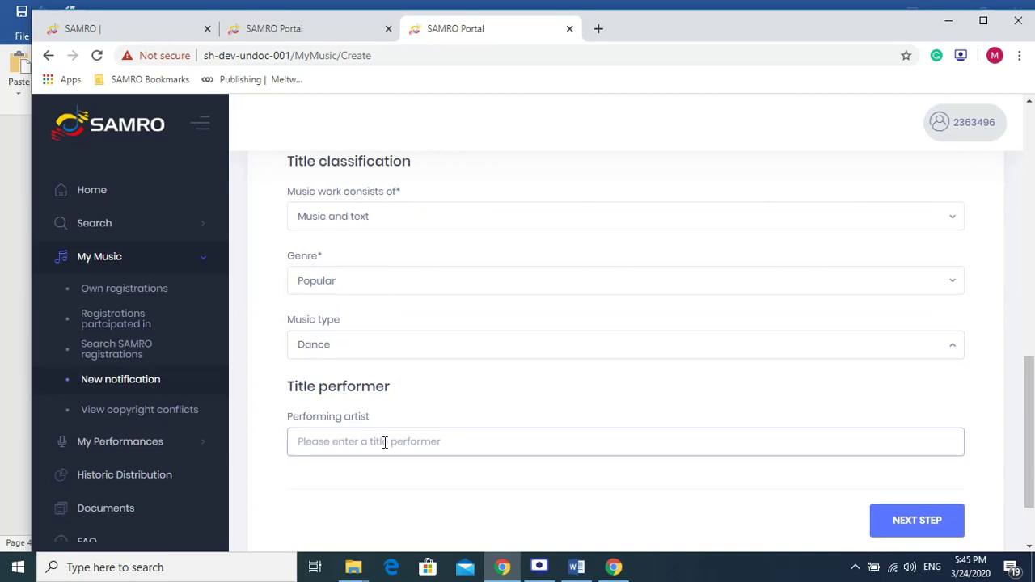
text(SAMRO Si)
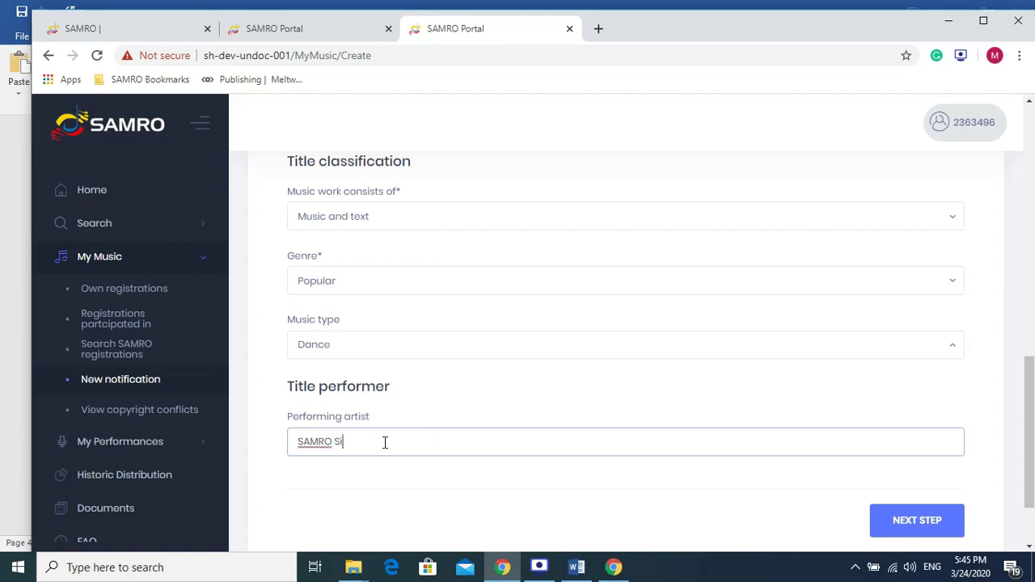
text(nger)
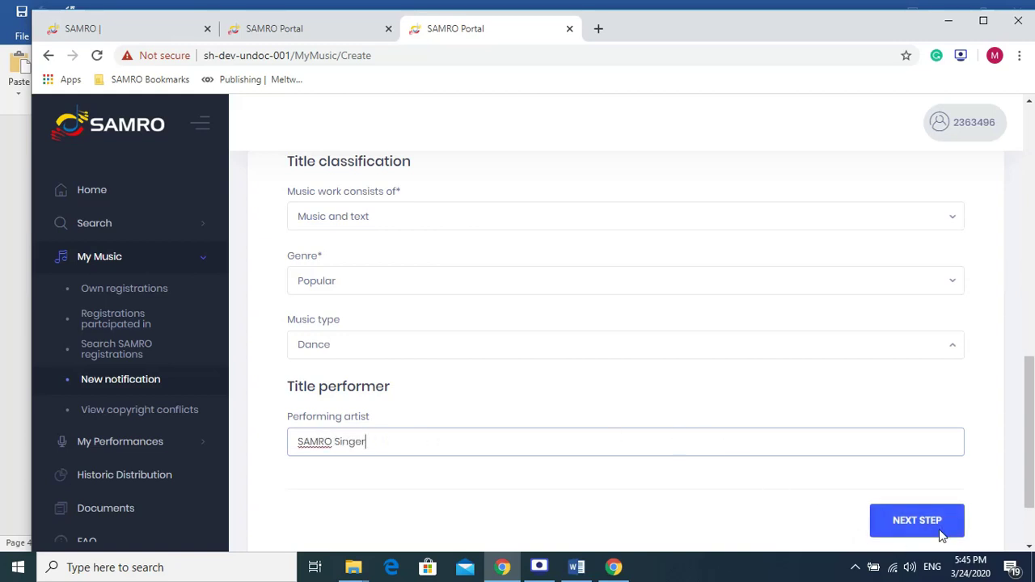
click(942, 536)
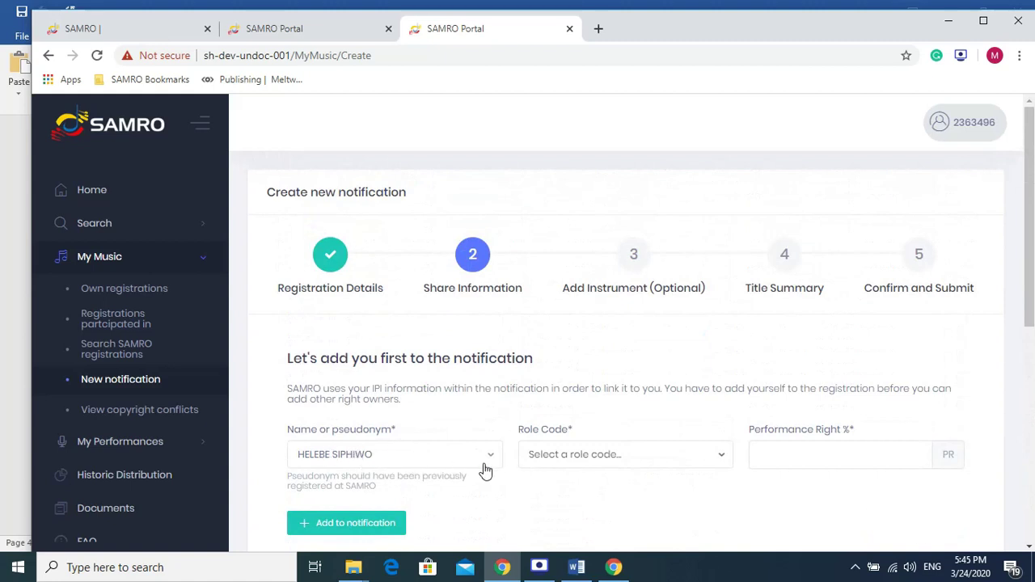
- Add yourself to the notification as a right owner with the role Author and a 100% performance right
click(608, 457)
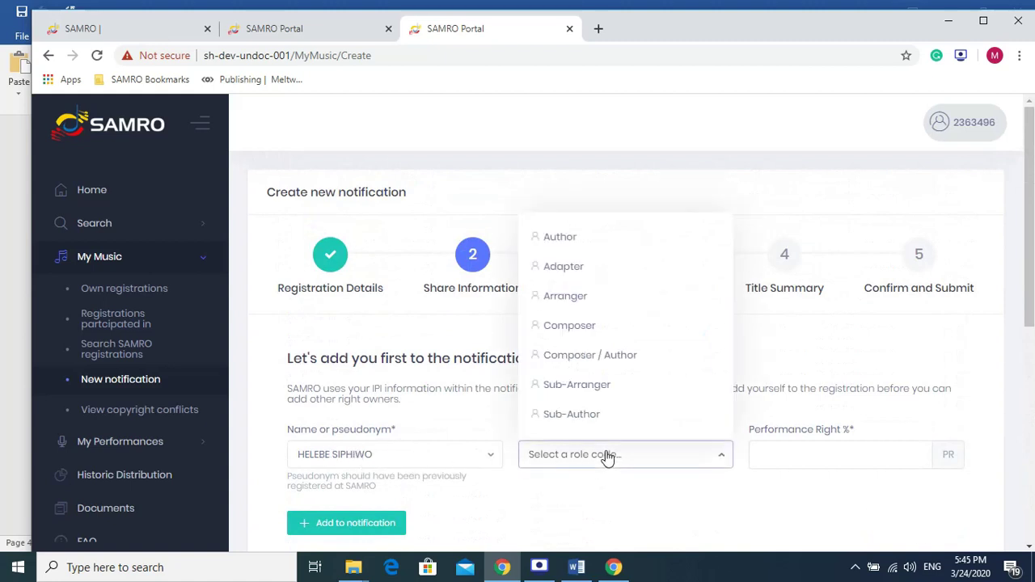
click(595, 237)
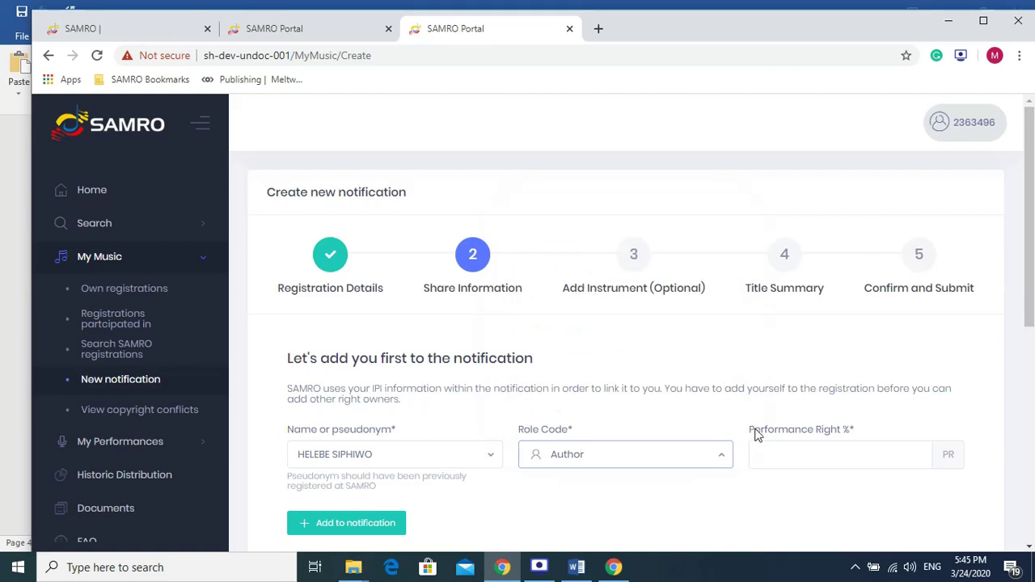
click(772, 453)
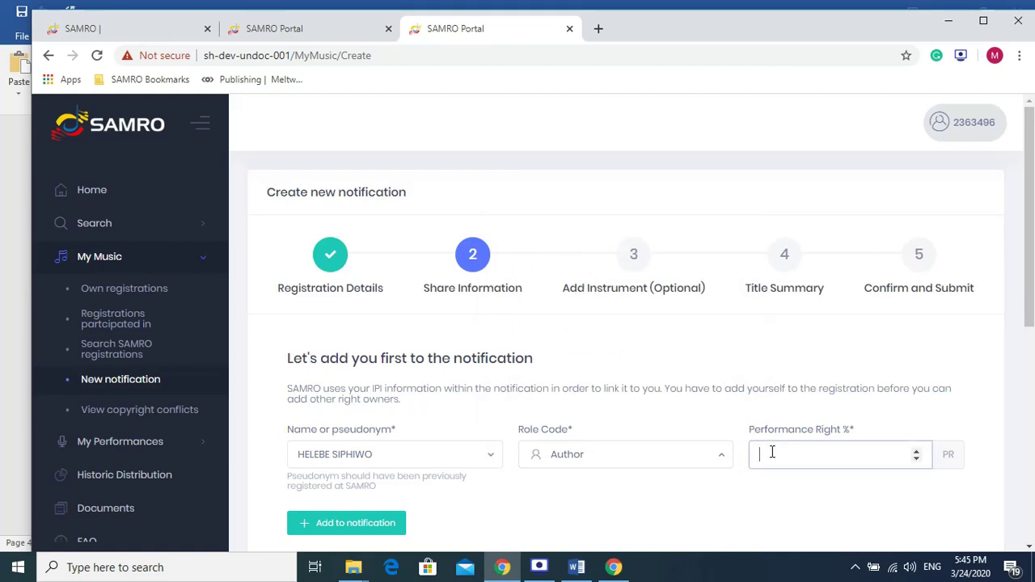
text(100)
scroll(552, 450, down, 1)
scroll(397, 453, down, 1)
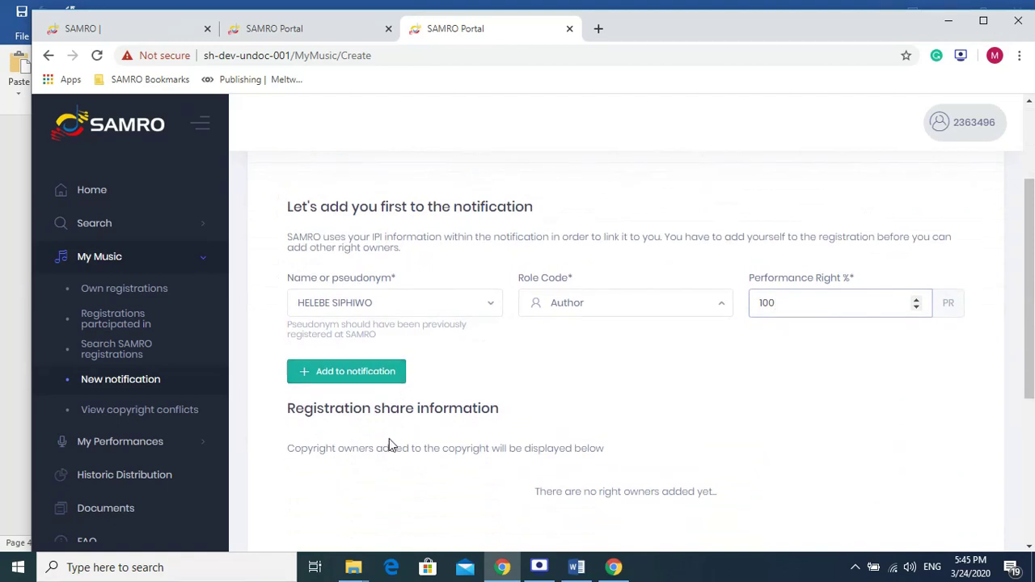
click(368, 378)
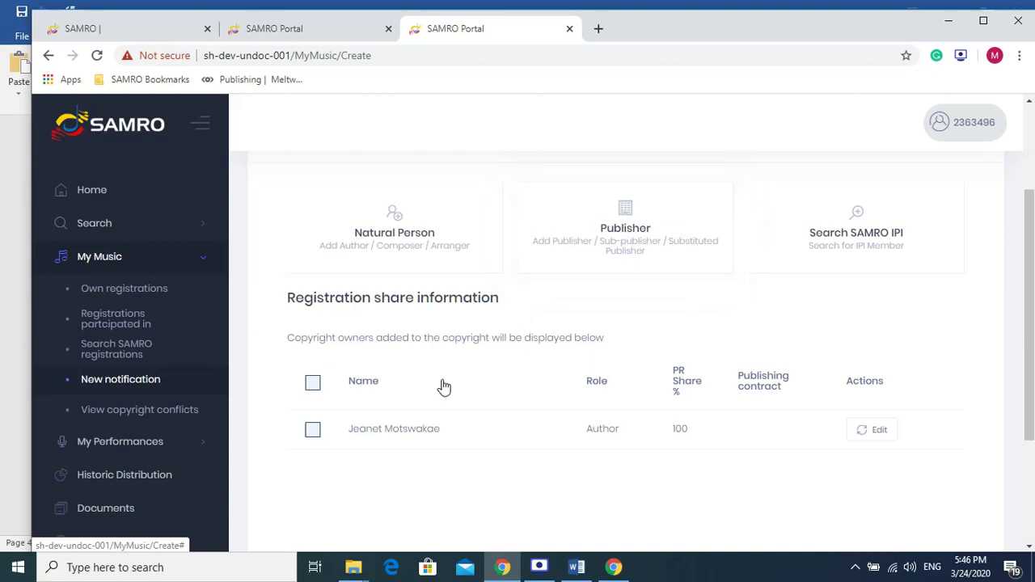
- Select the added right owner in the registration share list and proceed to the optional instrument stage
click(313, 430)
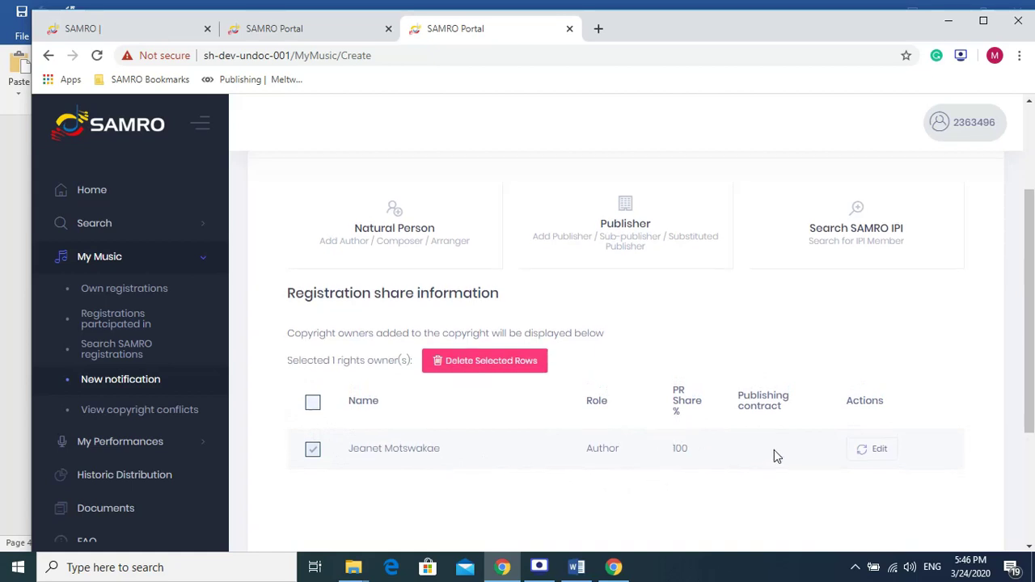
scroll(774, 450, down, 3)
click(909, 422)
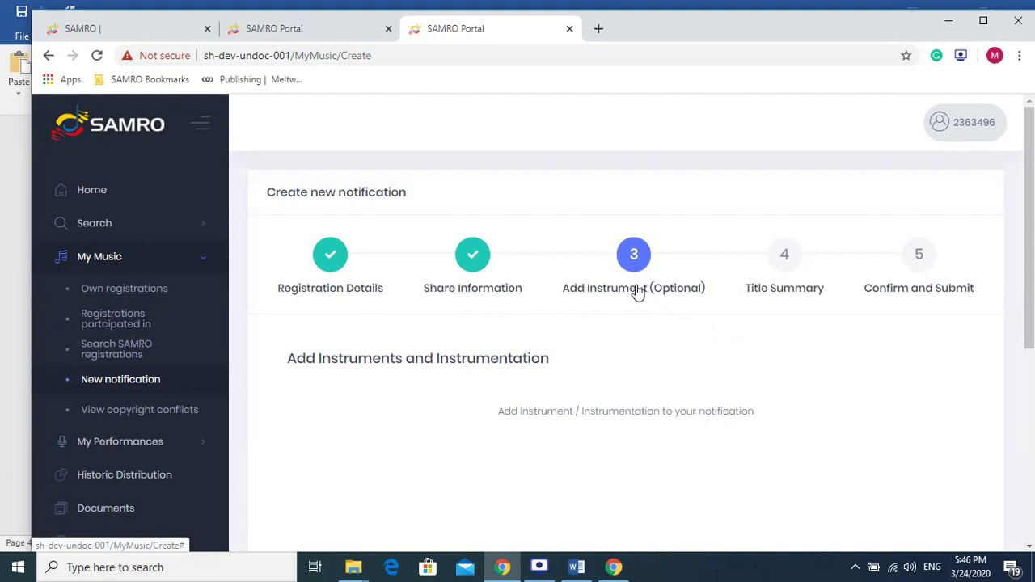
- Choose Bass Guitar as the instrument and continue to the title summary
scroll(635, 306, down, 1)
scroll(633, 305, down, 3)
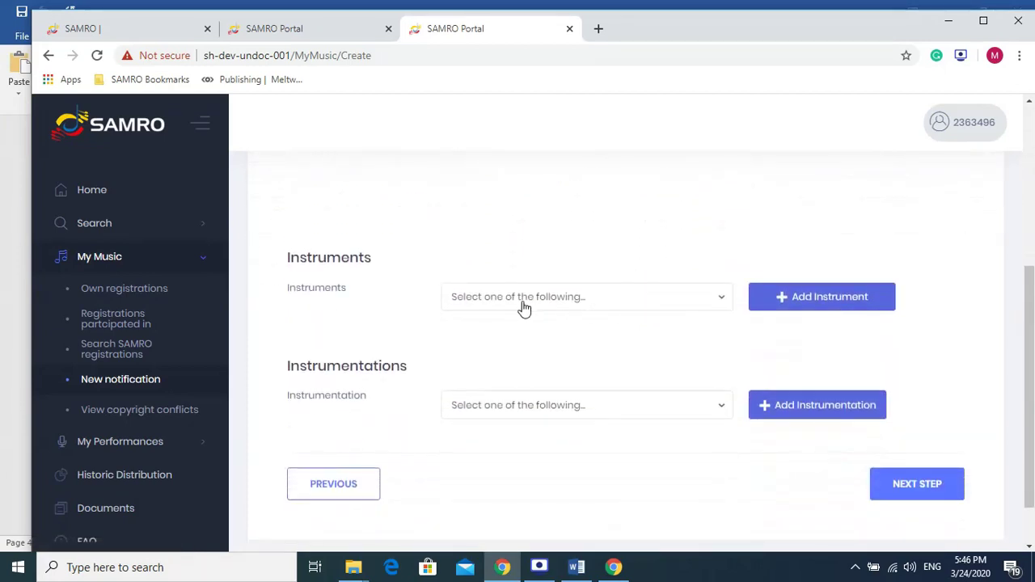
click(521, 306)
text(guita)
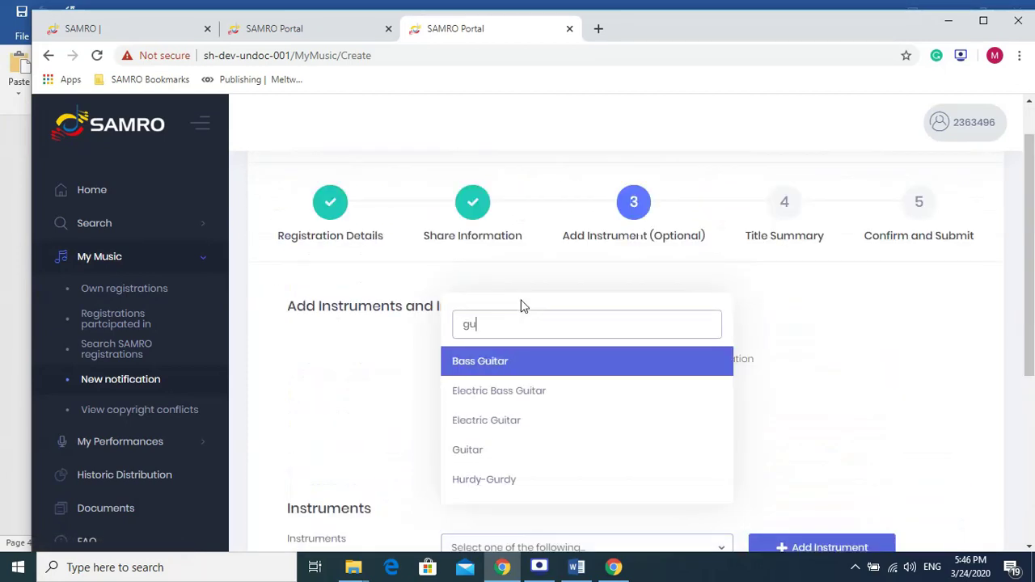
click(494, 362)
scroll(496, 364, down, 3)
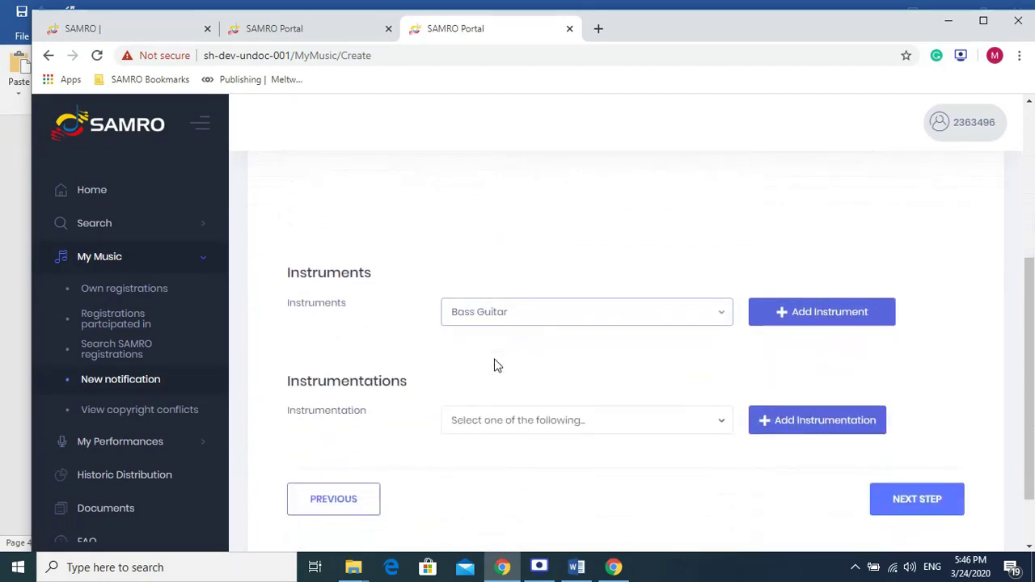
scroll(496, 365, down, 1)
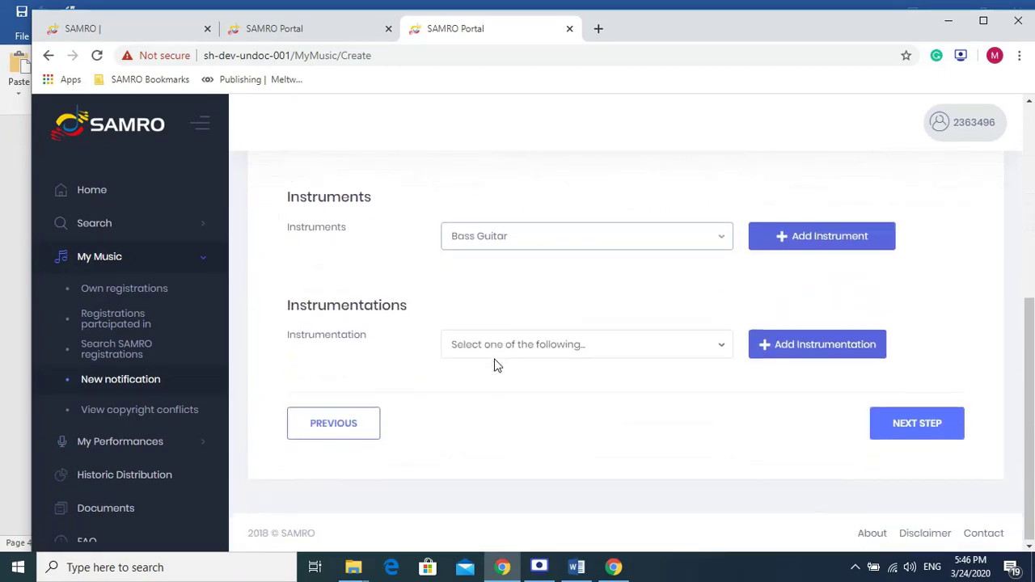
click(928, 436)
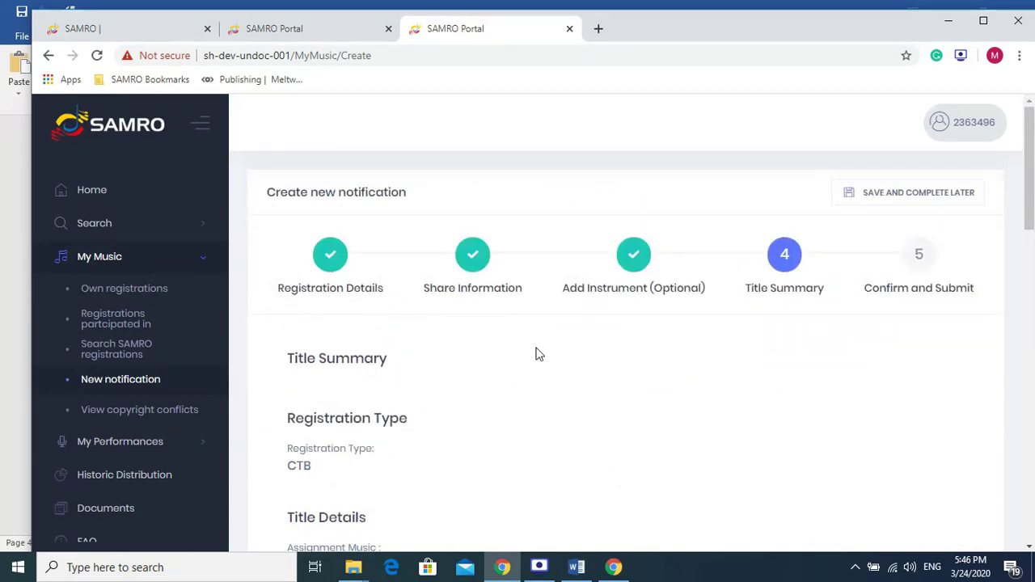
- Review the title summary through to the right owners and proceed to the confirmation stage
scroll(489, 357, down, 4)
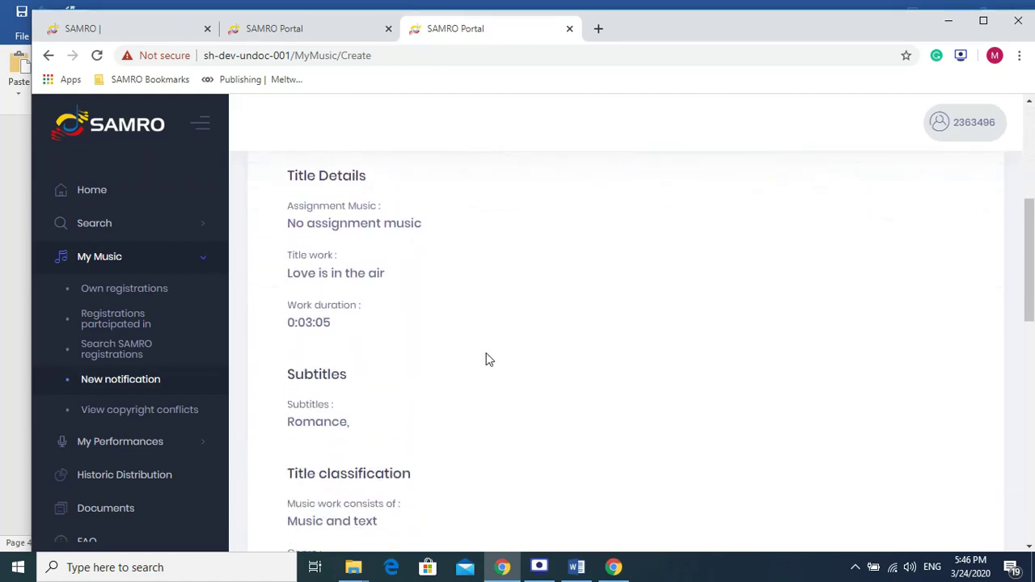
scroll(489, 357, down, 3)
scroll(477, 359, down, 4)
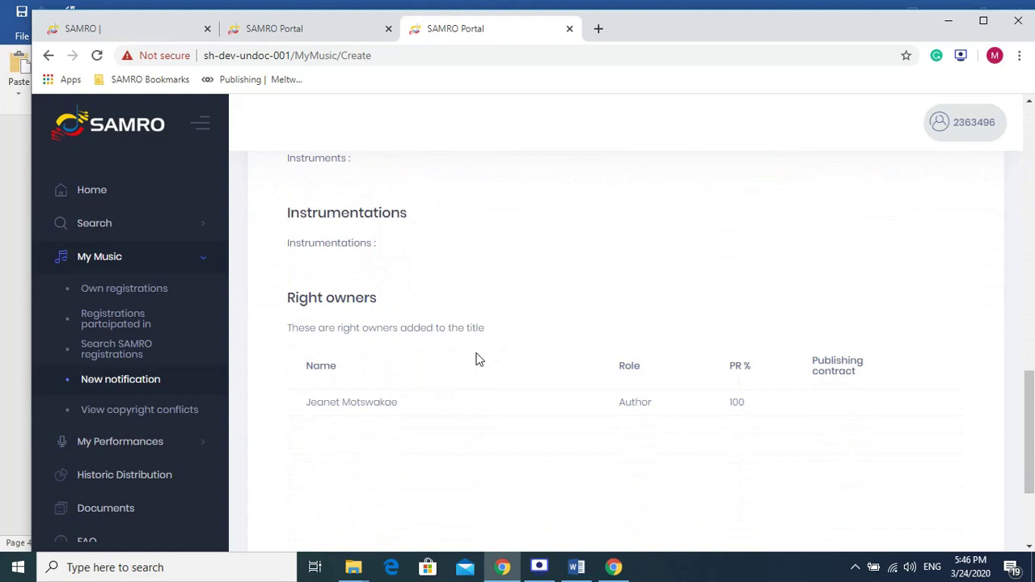
scroll(478, 359, down, 2)
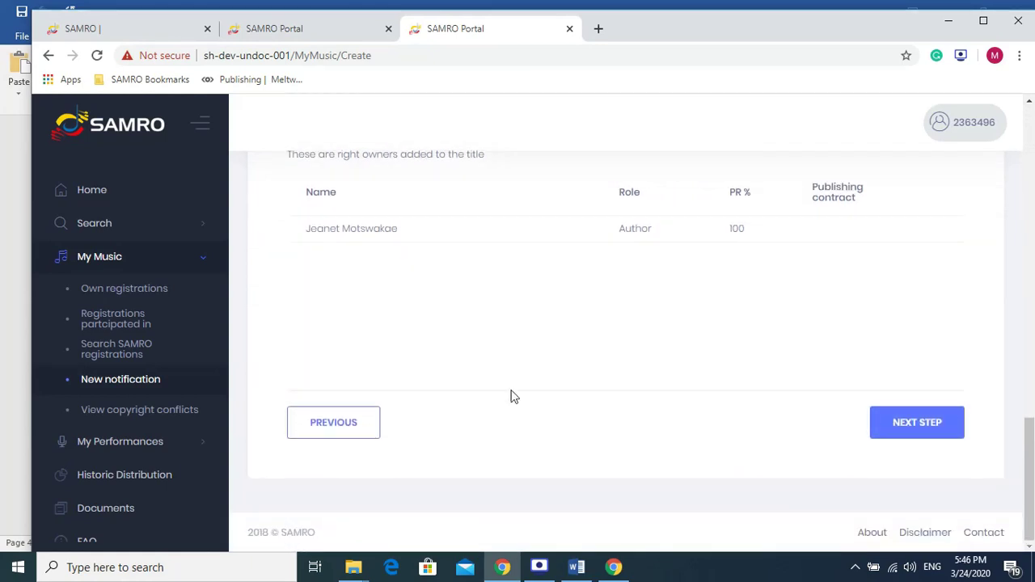
click(914, 424)
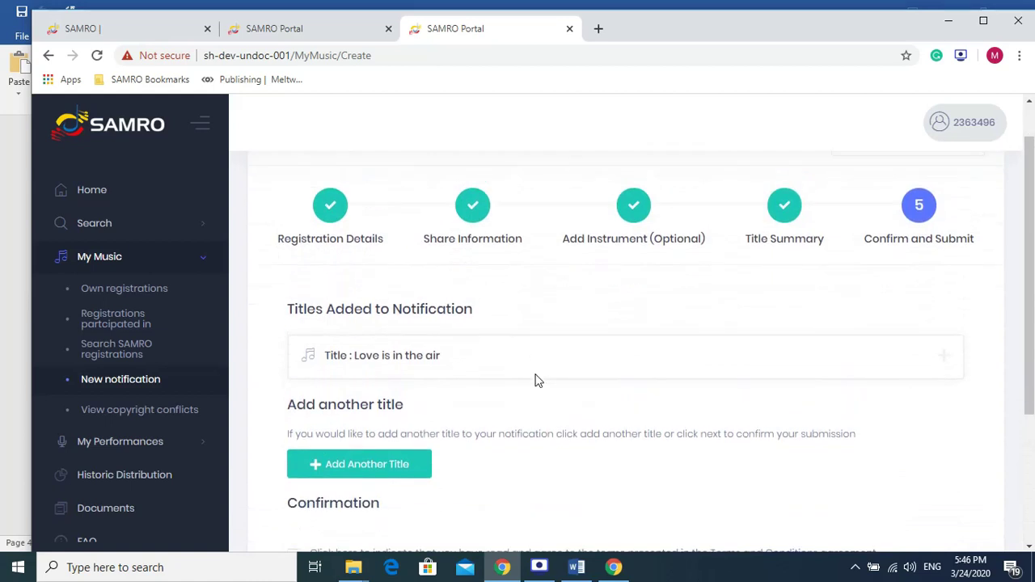
- Accept the Terms and Conditions agreement and submit the notification, acknowledging the submission
scroll(535, 380, down, 1)
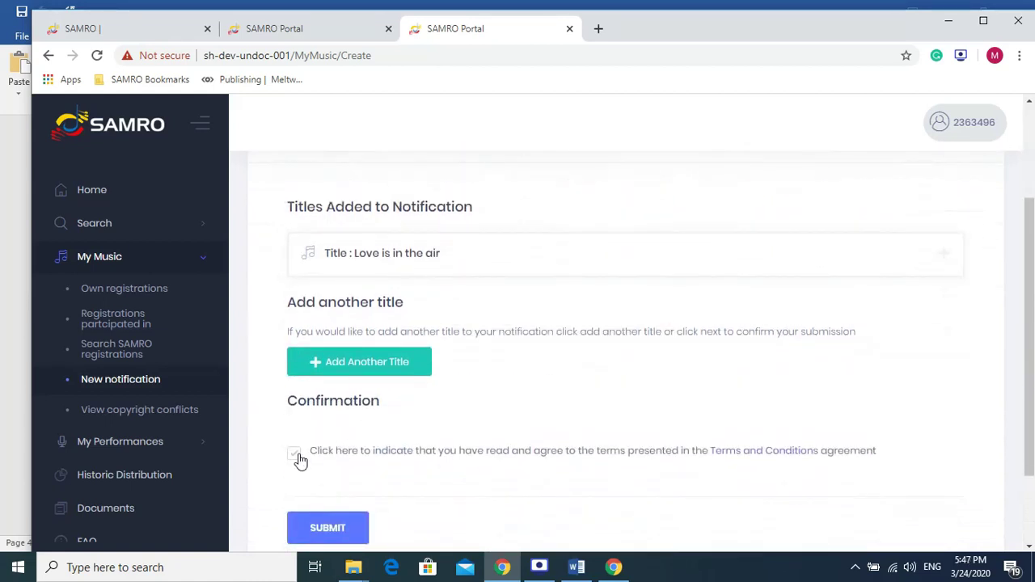
click(296, 454)
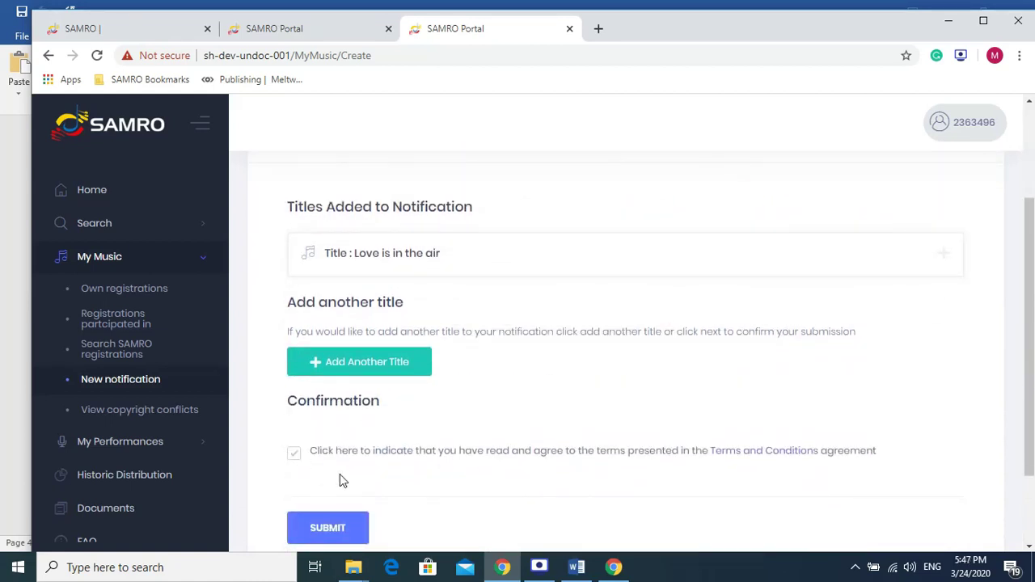
scroll(377, 484, down, 1)
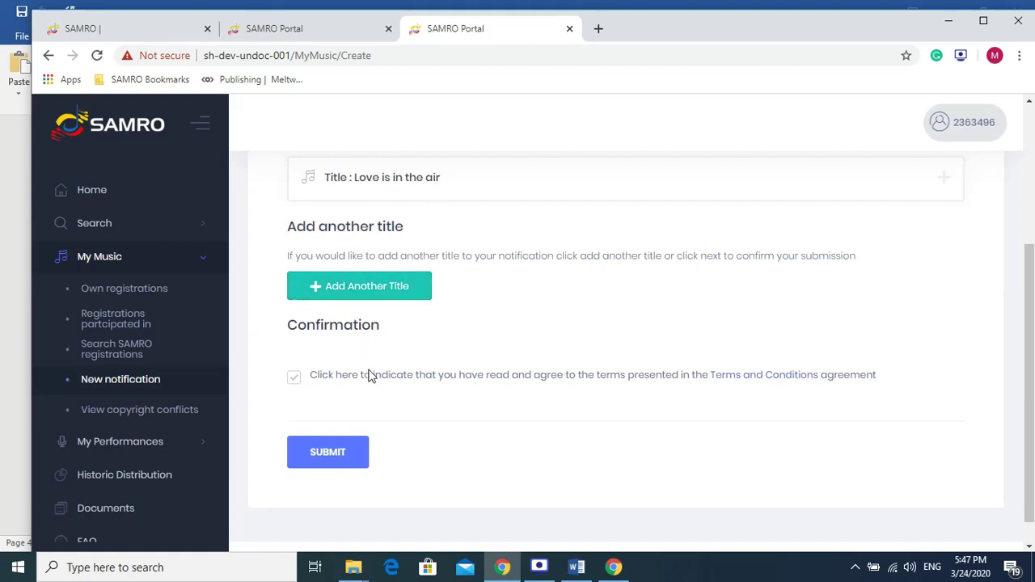
click(348, 462)
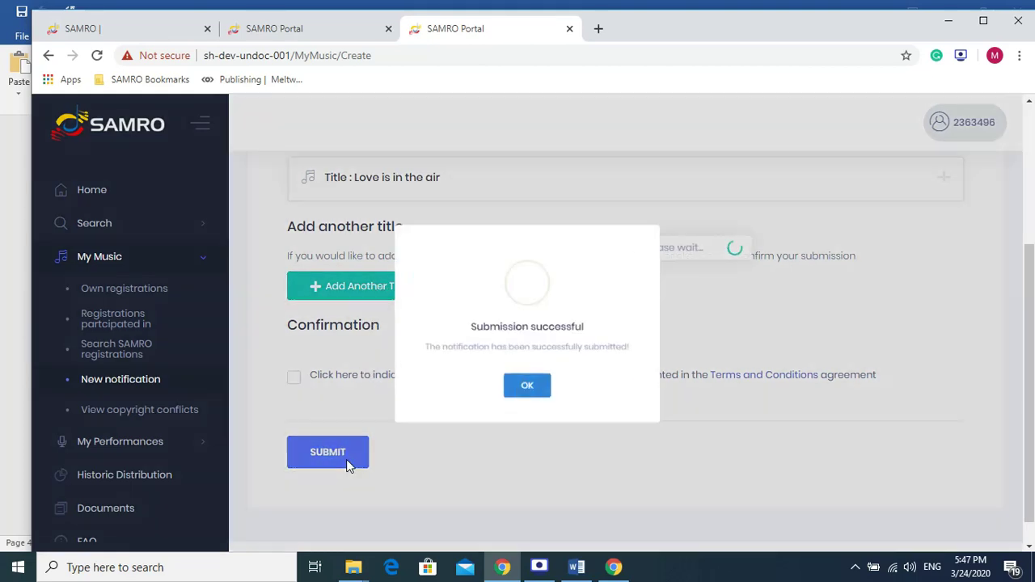
click(528, 398)
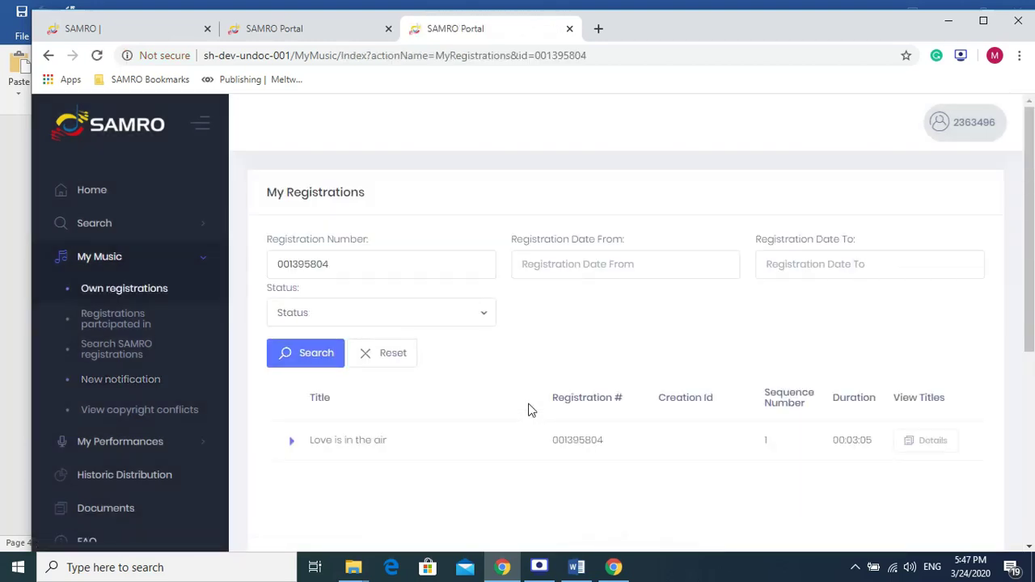
- Expand the "Love is in the air" registration to check its date and status, and open its title details
click(291, 444)
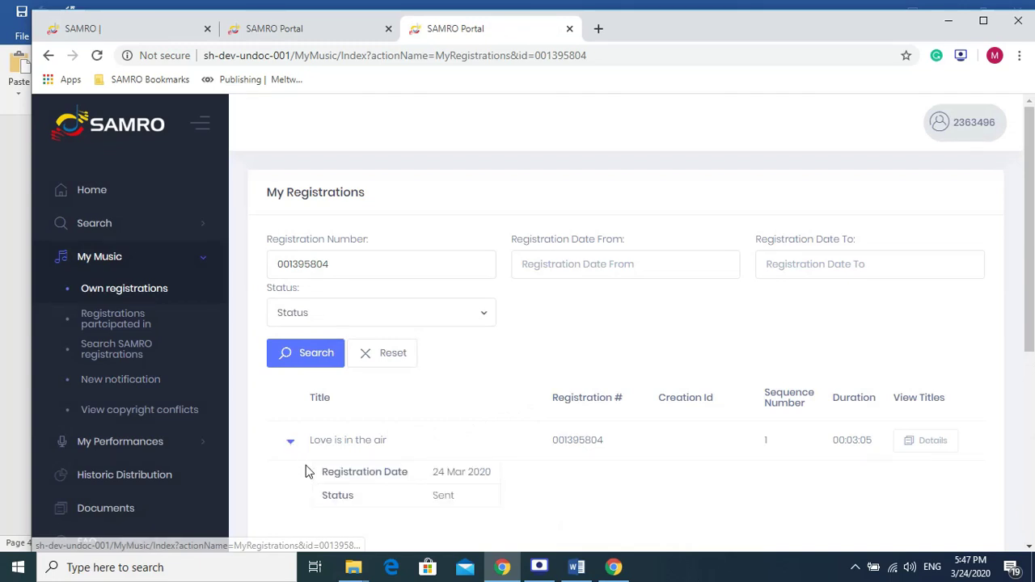
scroll(444, 462, down, 1)
click(934, 365)
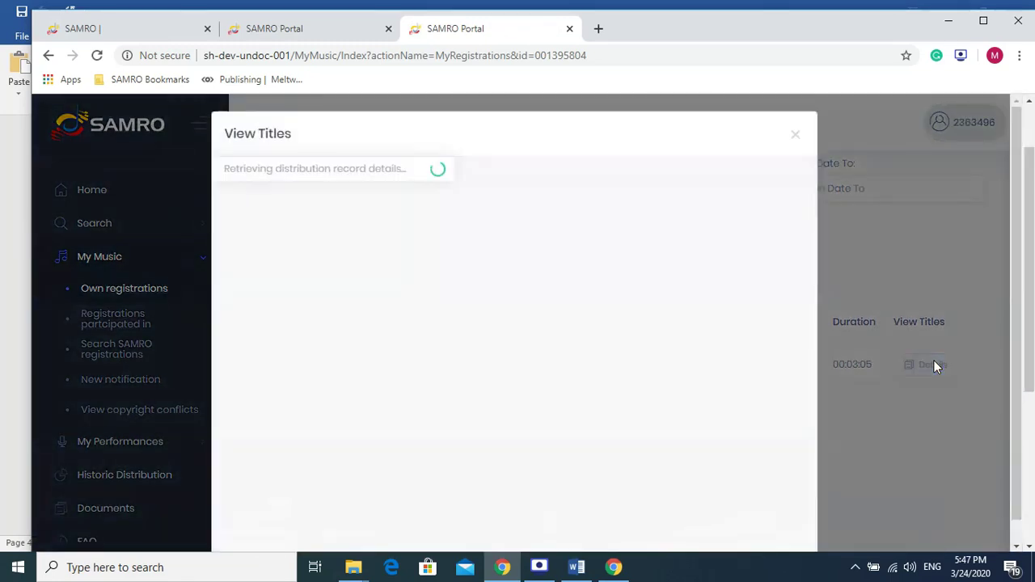